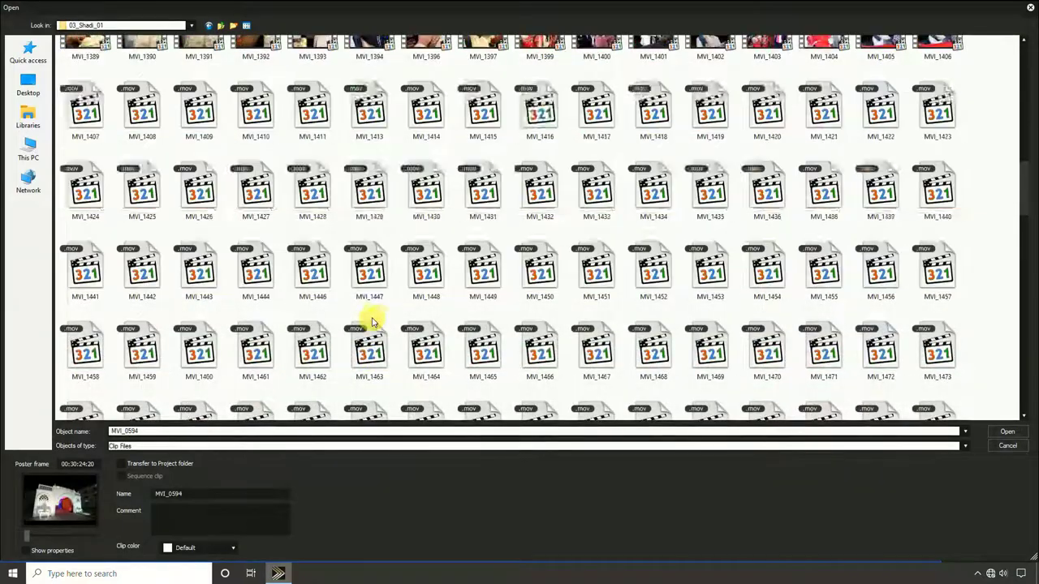
scroll(560, 278, down, 5)
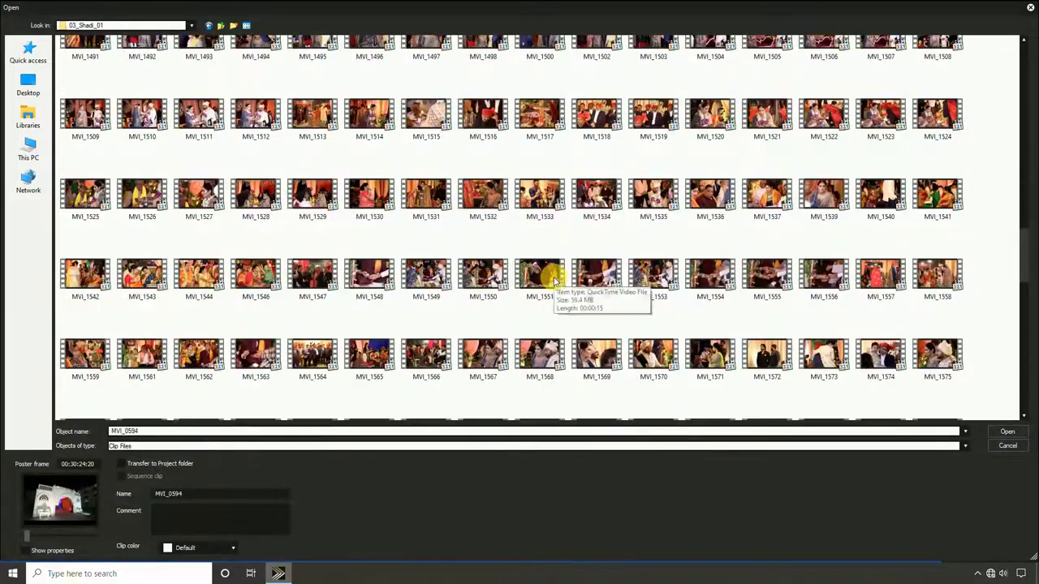
scroll(572, 272, down, 2)
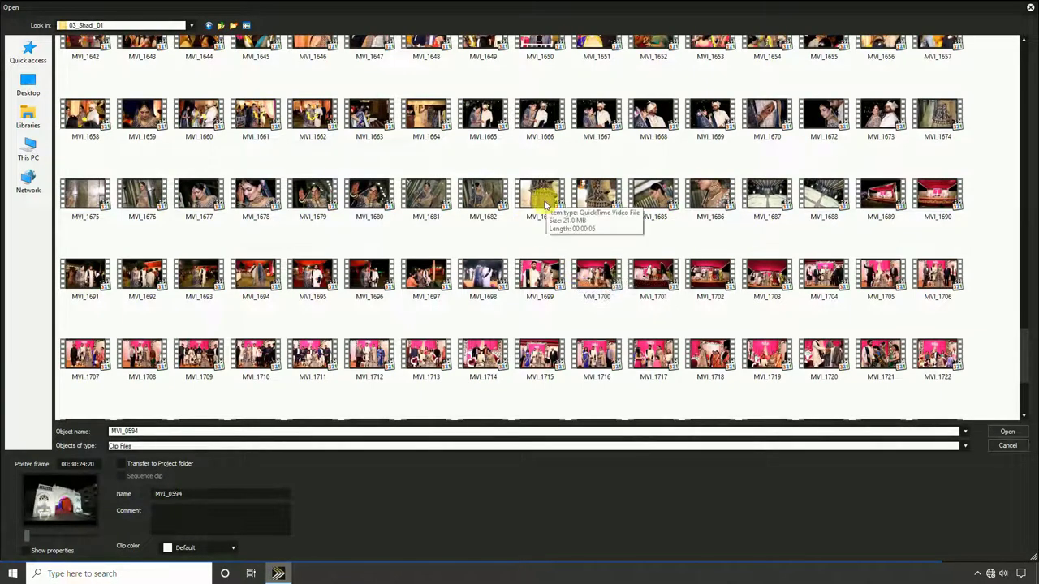
click(1030, 10)
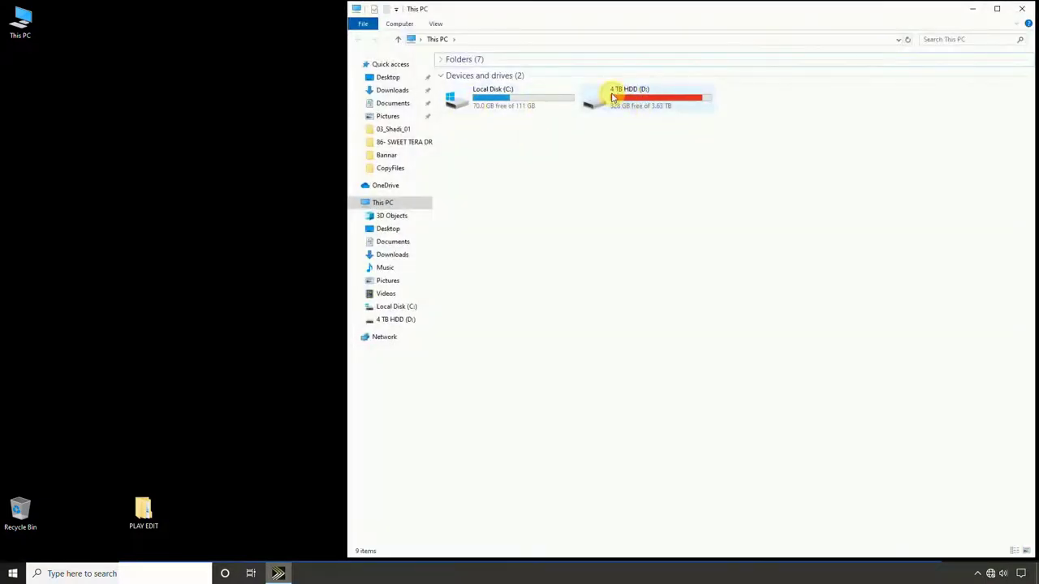
Step: In File Explorer, open the 03_Shadi_01 folder inside YOUTUBE_VIDEO on the 4 TB HDD (D:) drive
double_click(616, 96)
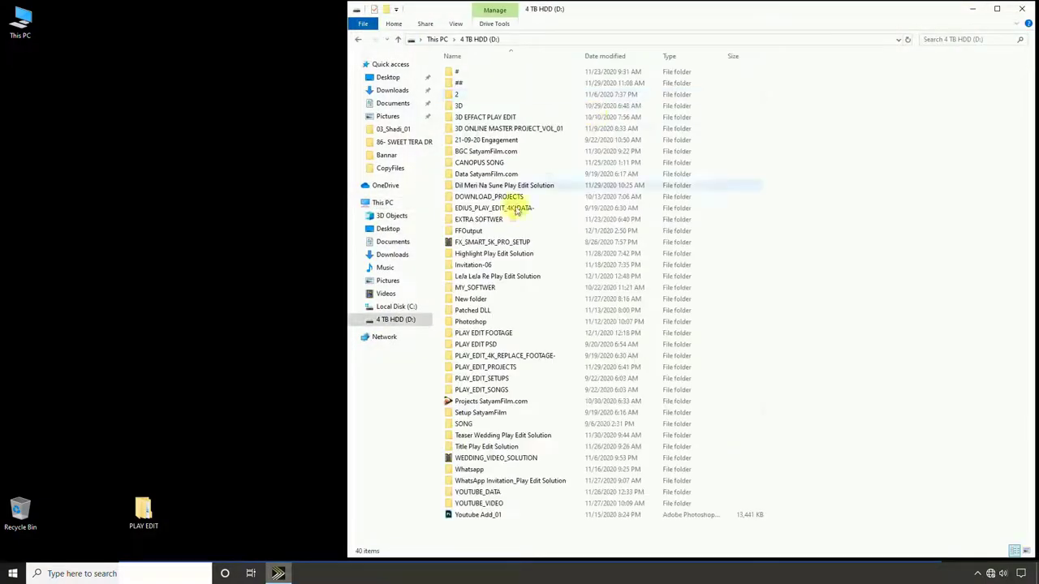
double_click(492, 504)
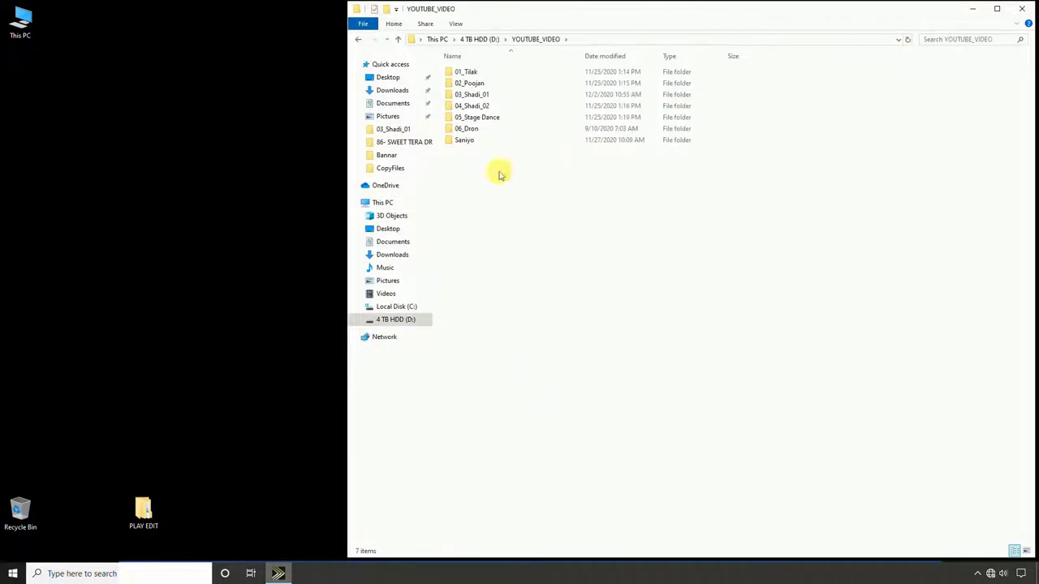
double_click(476, 95)
Step: Copy the consecutive clips from MVI_1665 through MVI_1686 in the 03_Shadi_01 folder
scroll(673, 478, down, 15)
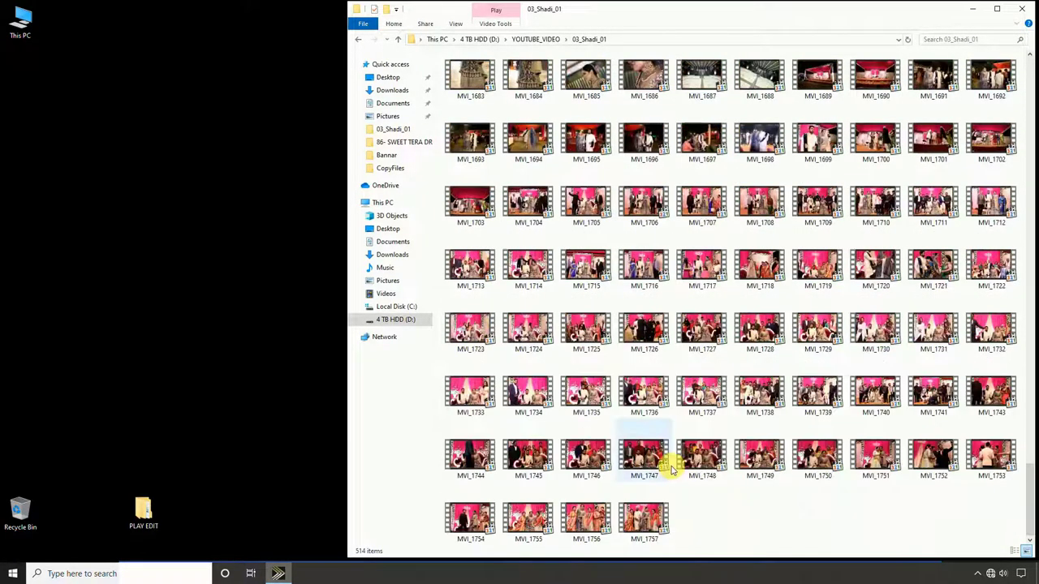
scroll(672, 471, up, 5)
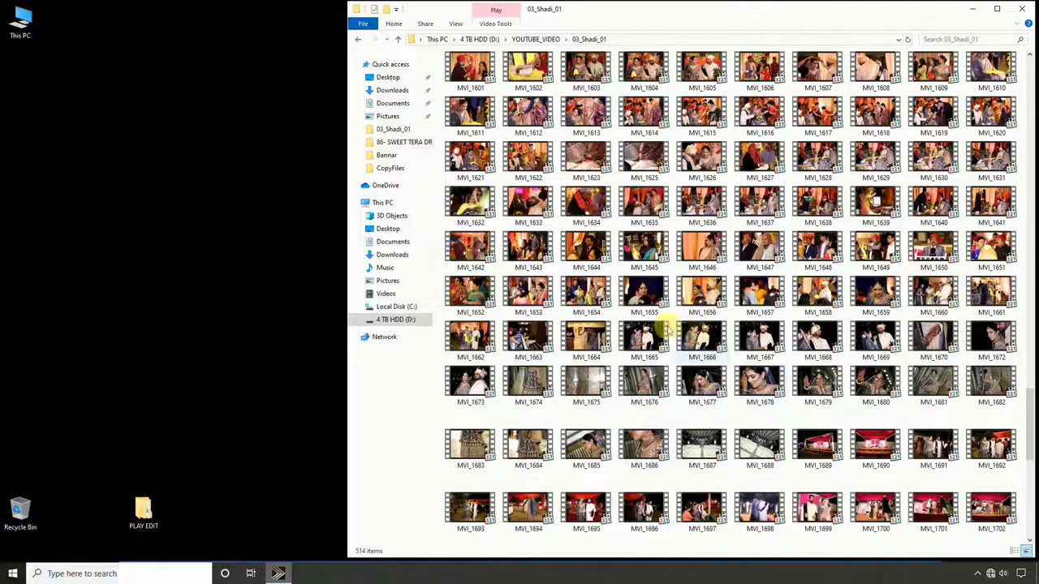
click(643, 332)
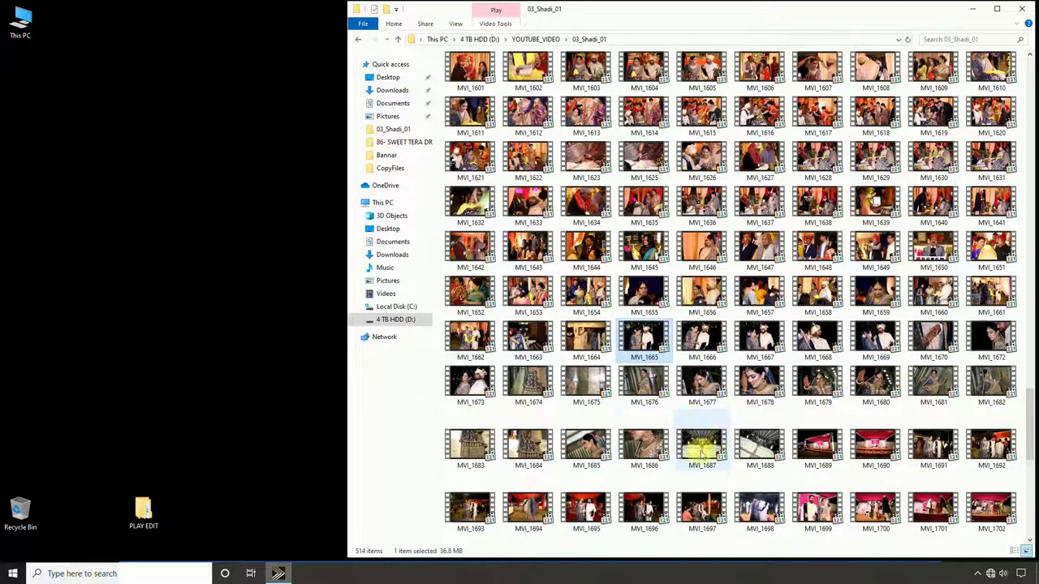
shift+click(645, 446)
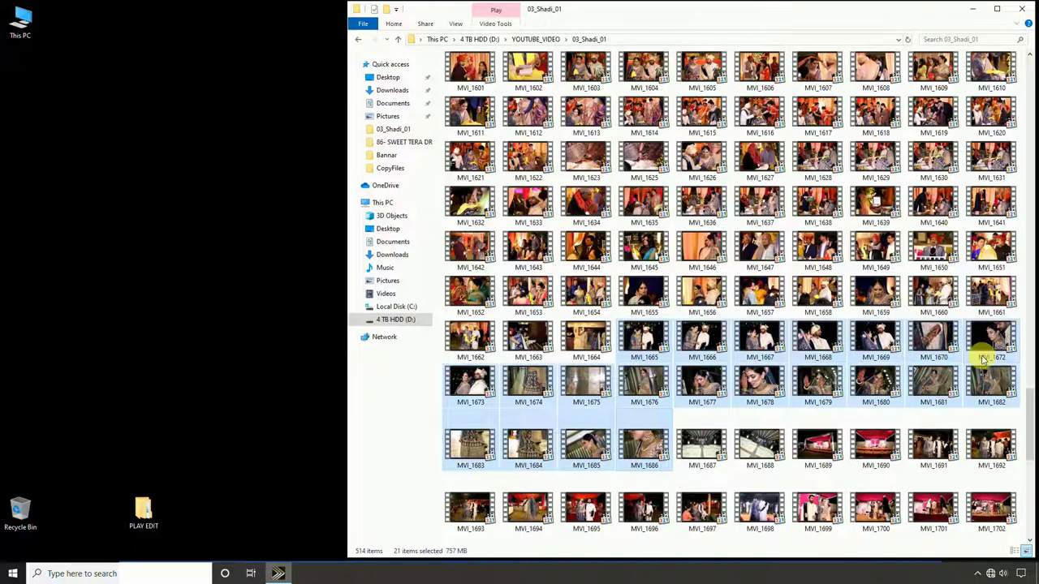
right_click(641, 336)
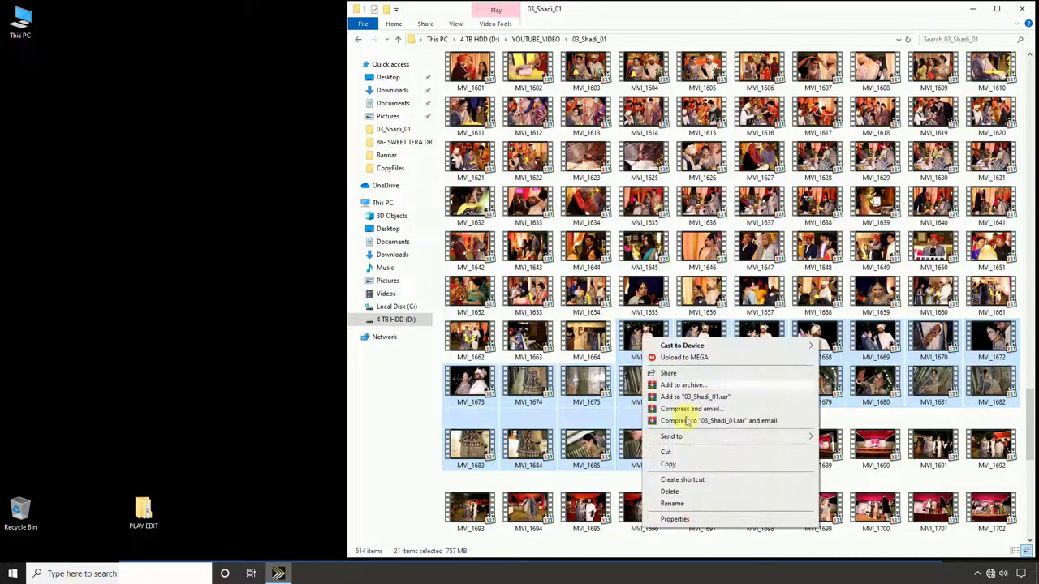
click(673, 465)
Step: Create a new folder named Clo on the desktop
right_click(233, 247)
mouse_move(297, 322)
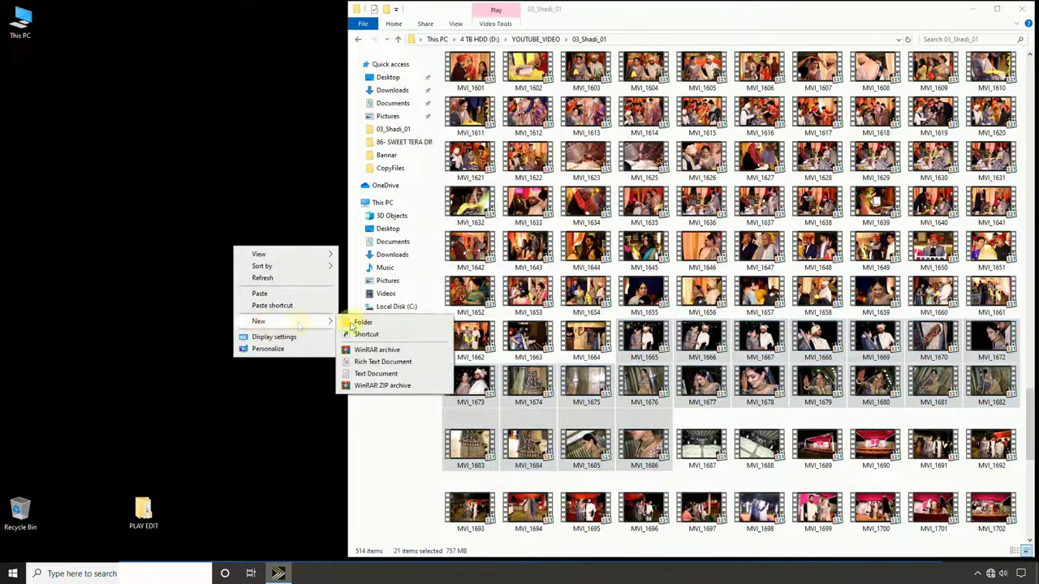
click(350, 323)
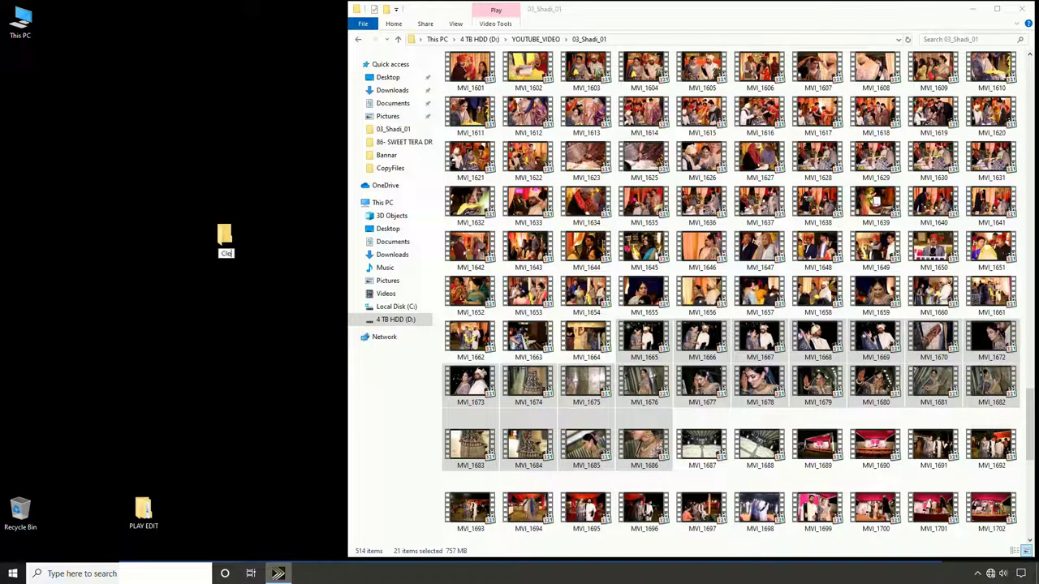
Step: Open the Clo folder in a maximized window and paste the copied clips into it
double_click(227, 235)
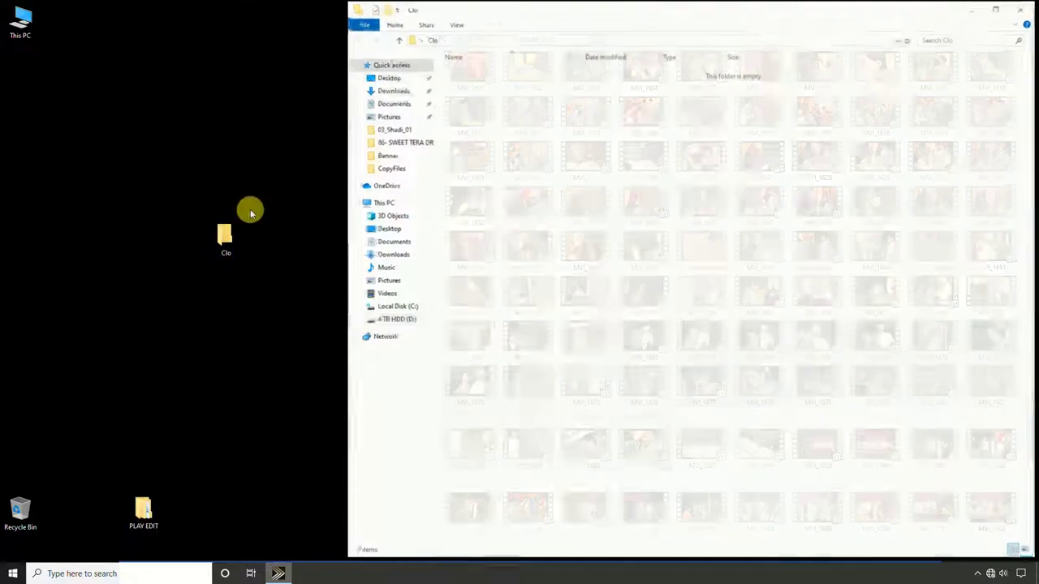
double_click(571, 14)
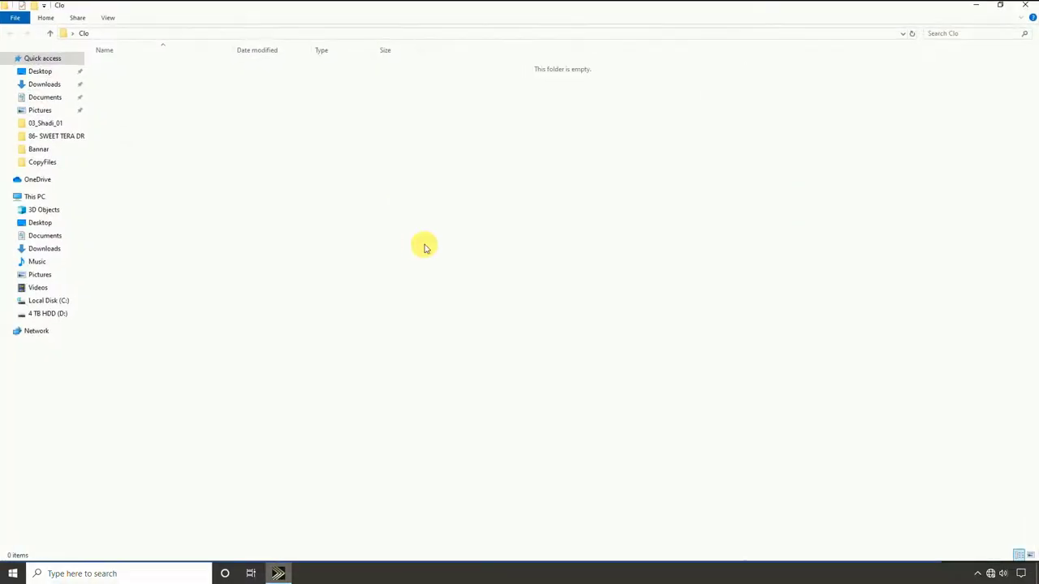
key(ctrl+v)
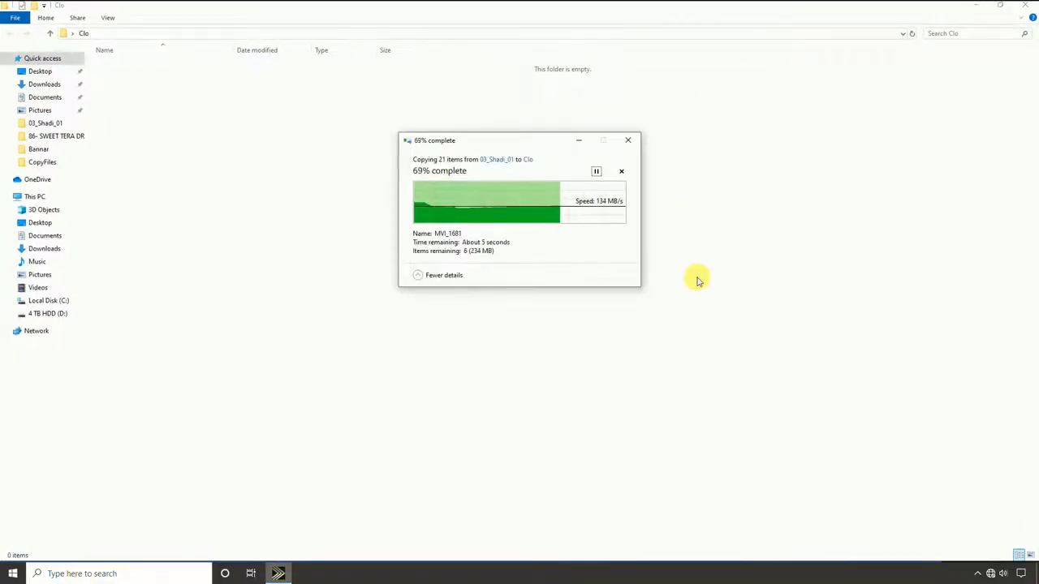
Step: Restore the Clo window beside the 03_Shadi_01 window and copy clips MVI_1375 through MVI_1391 into Clo
double_click(732, 12)
drag(788, 22, 527, 37)
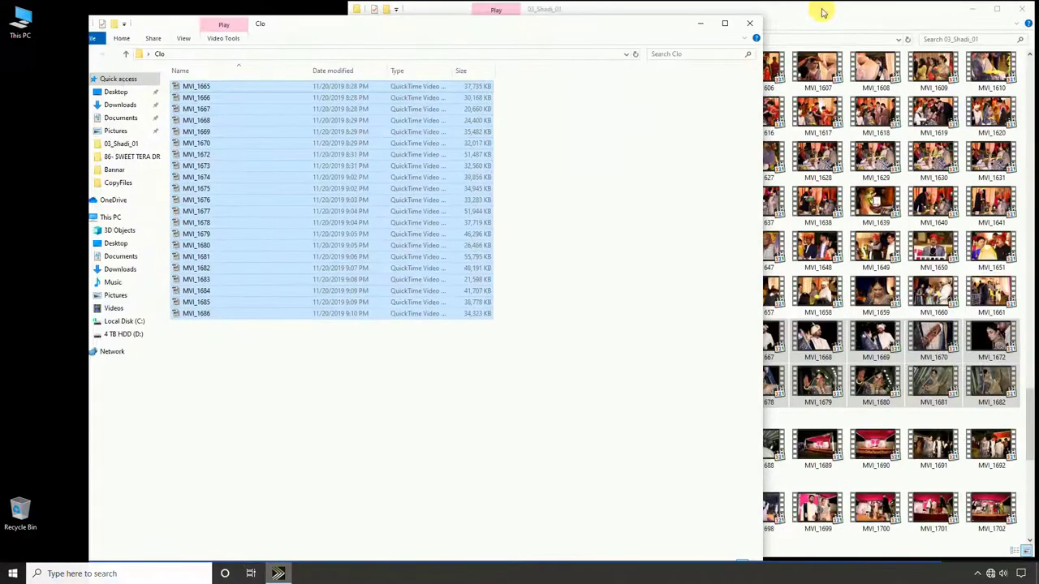
click(821, 9)
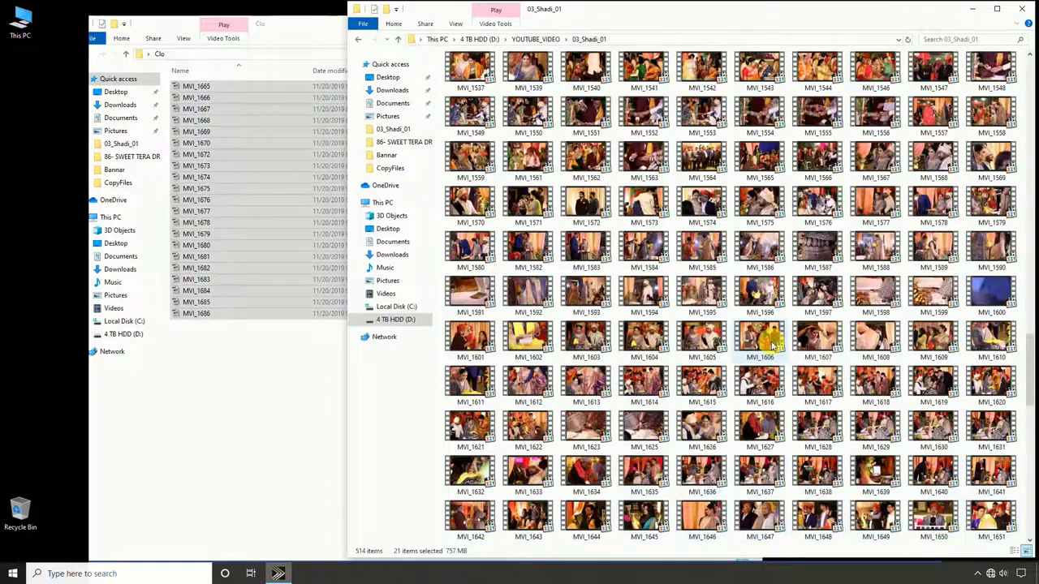
scroll(773, 345, down, 1)
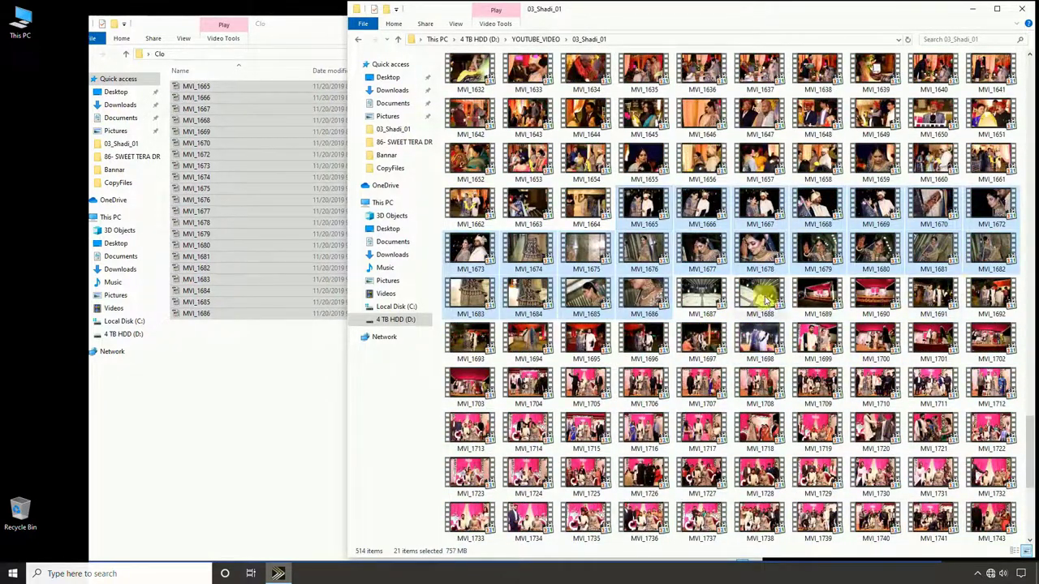
scroll(694, 329, down, 1)
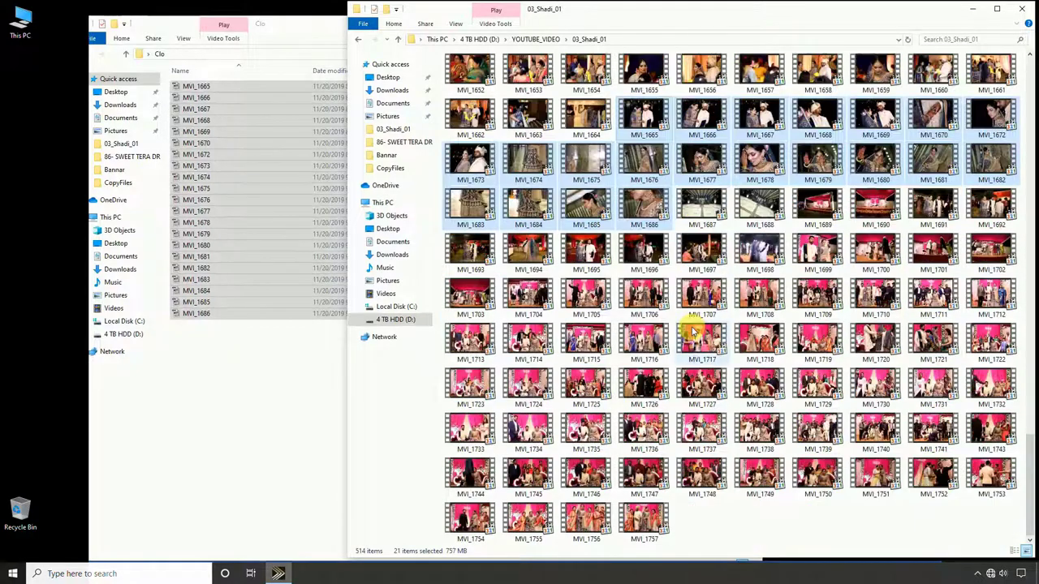
scroll(692, 331, up, 5)
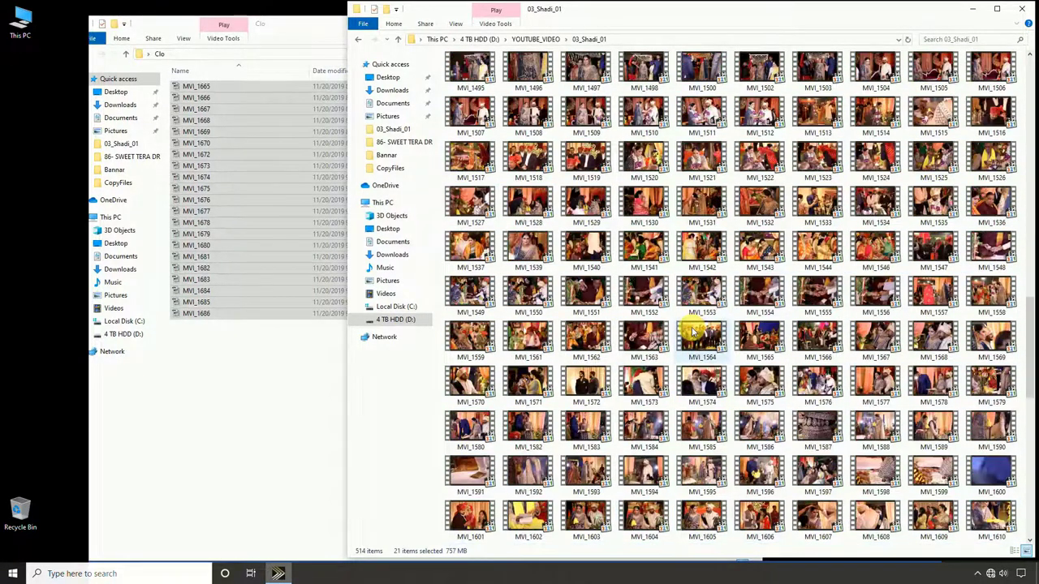
scroll(692, 331, up, 3)
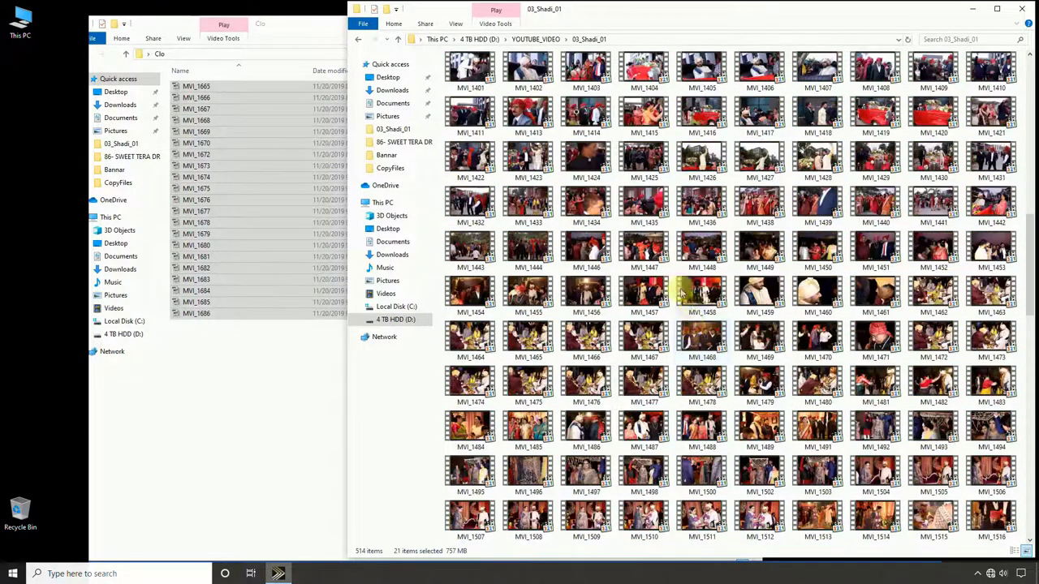
scroll(692, 311, up, 2)
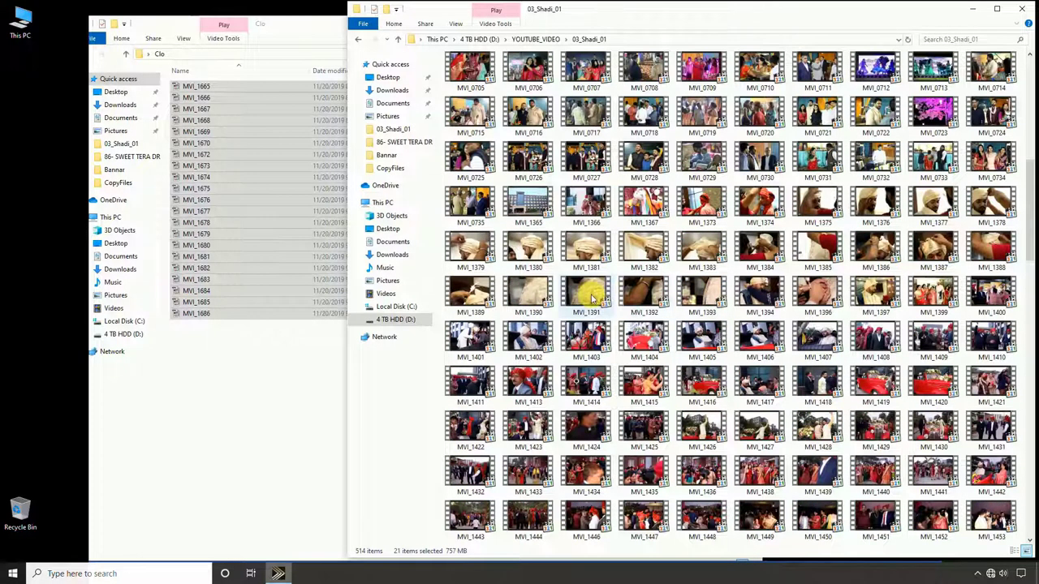
shift+click(817, 212)
drag(876, 213, 343, 413)
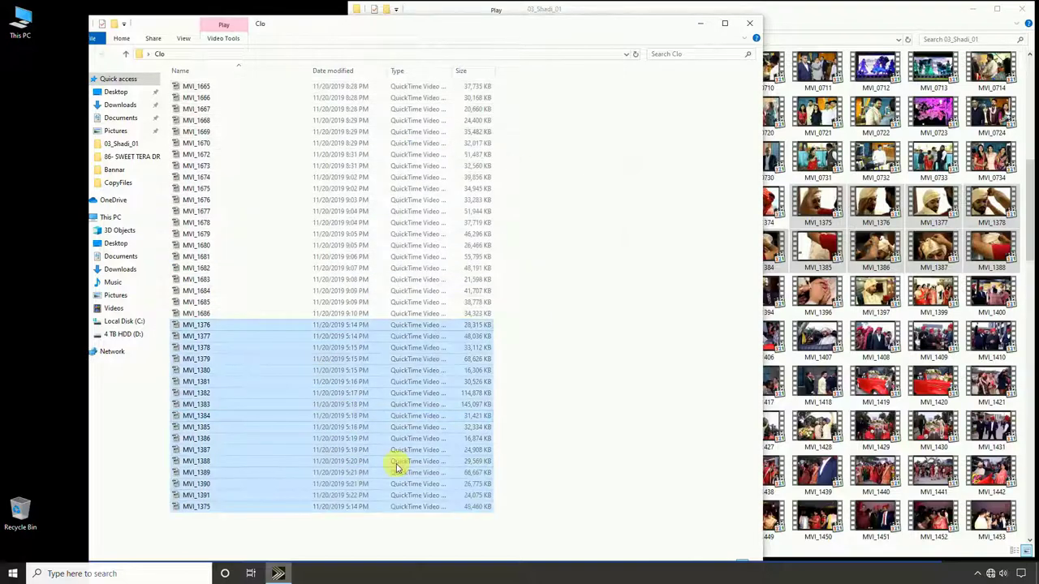
click(703, 25)
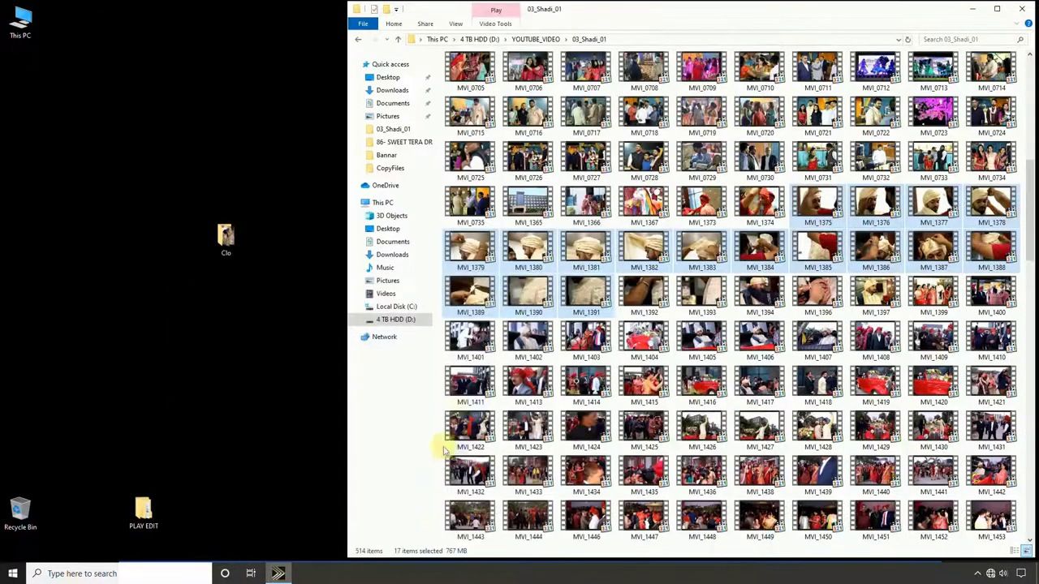
Step: Switch to EDIUS and import all clips from the desktop's Clo folder into the bin
key(alt+Tab)
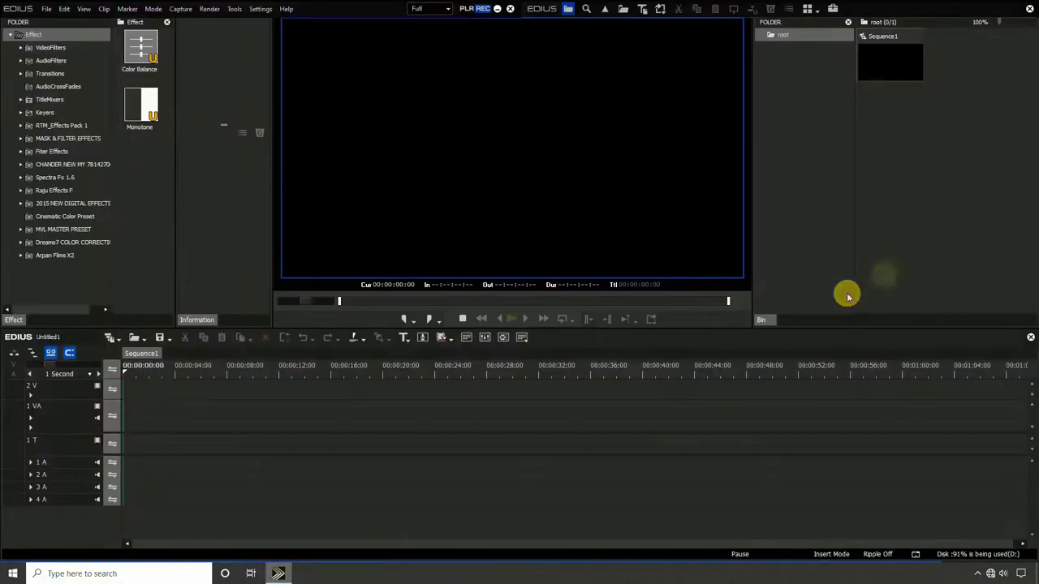
double_click(944, 254)
click(27, 84)
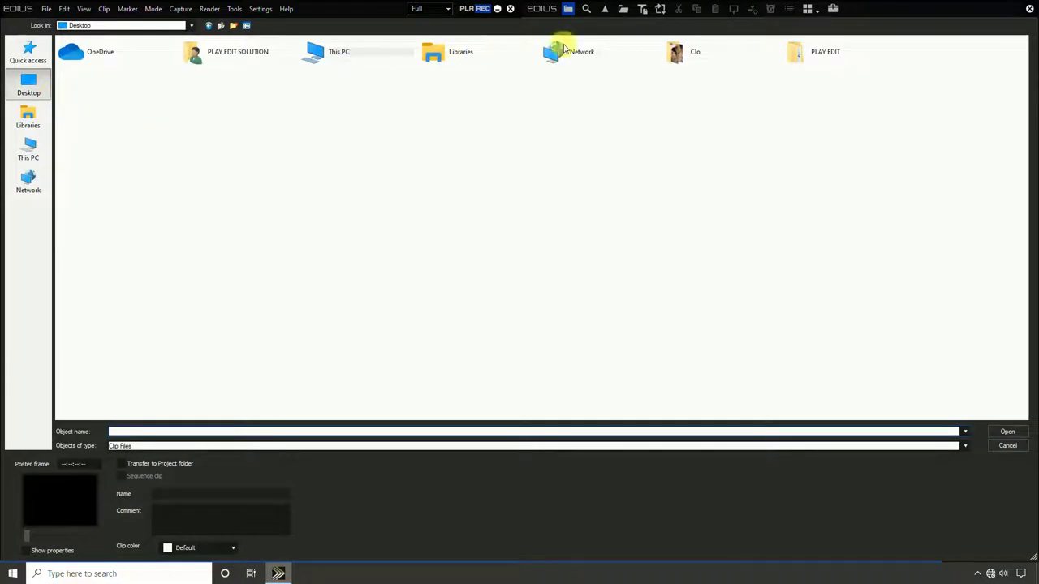
double_click(701, 55)
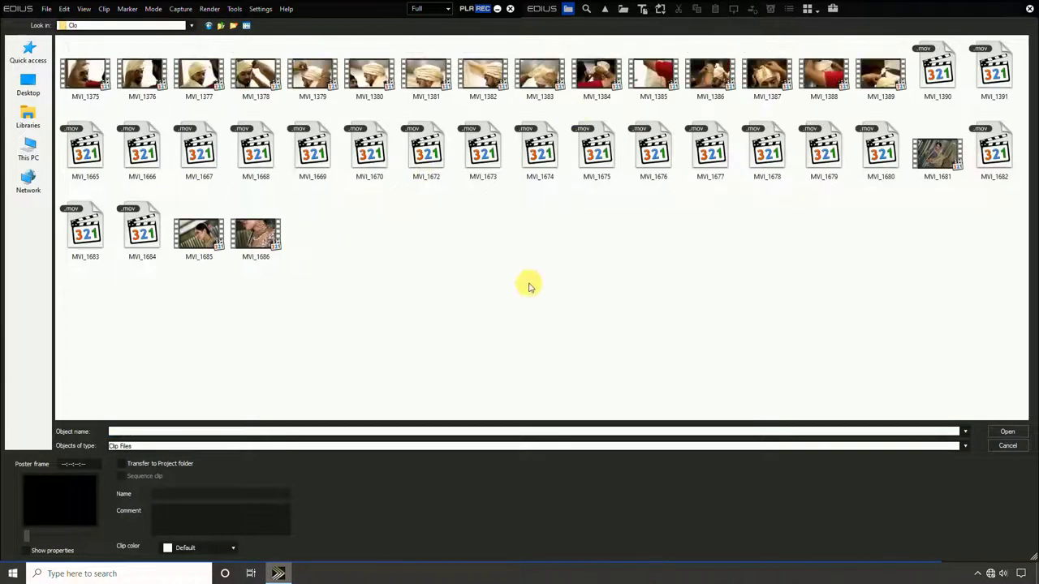
key(ctrl+a)
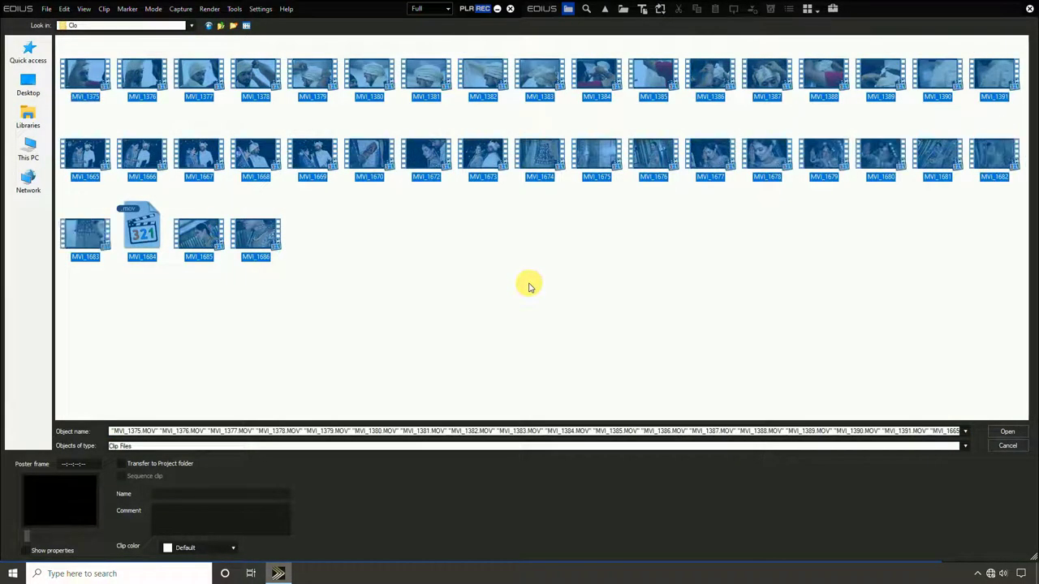
key(Return)
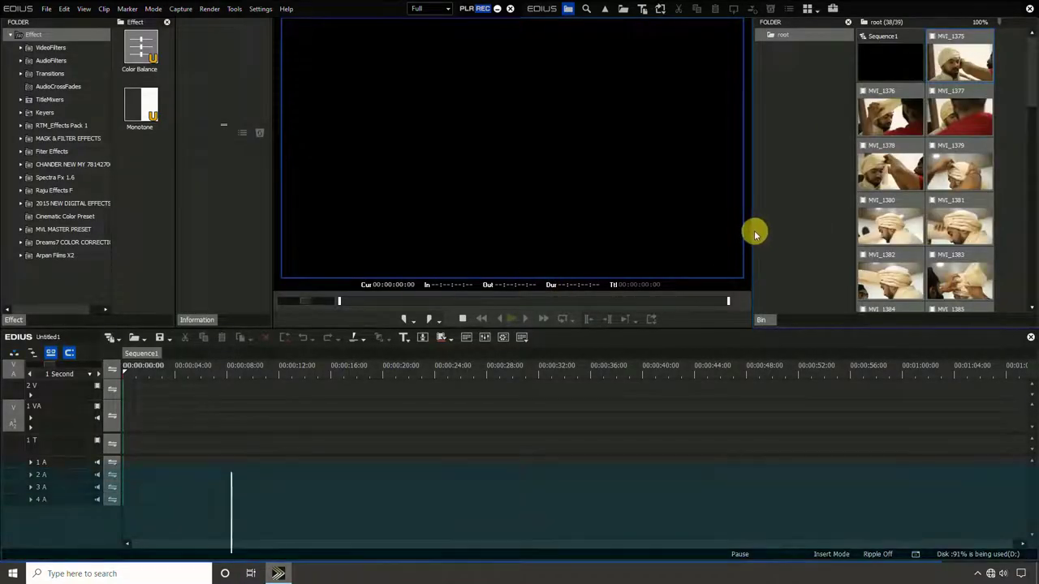
Step: Widen the bin area so that three columns of clip thumbnails fit
scroll(944, 226, down, 10)
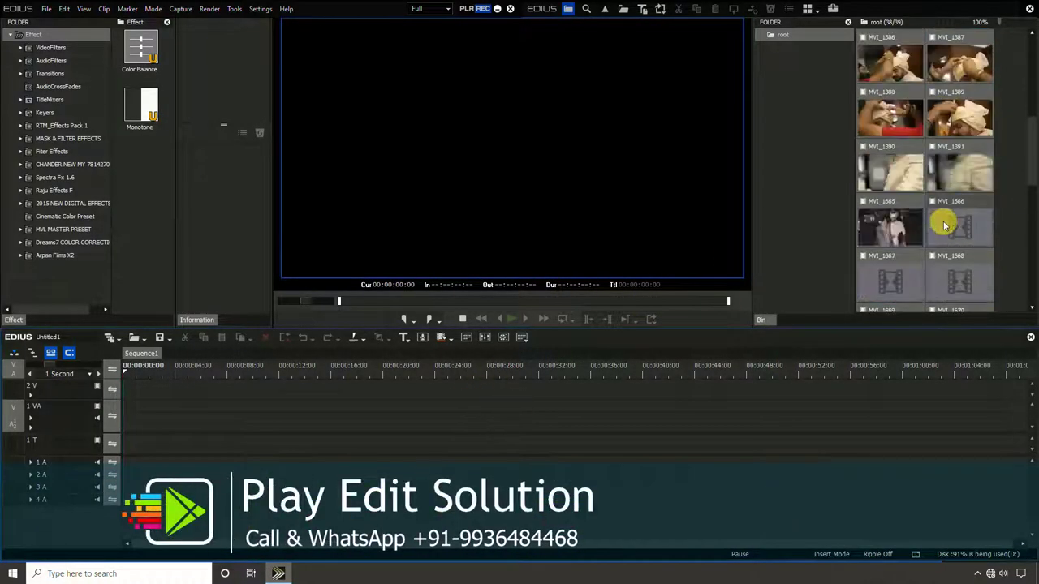
drag(754, 249, 719, 248)
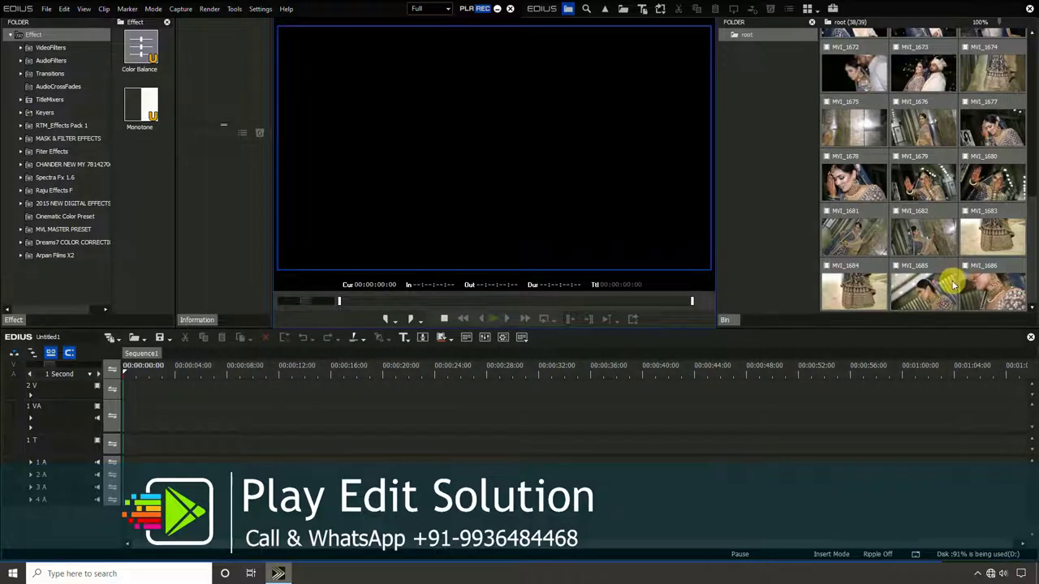
Step: Place clip MVI_1666 at the start of the 1 VA track and mute that track's audio
scroll(965, 260, up, 2)
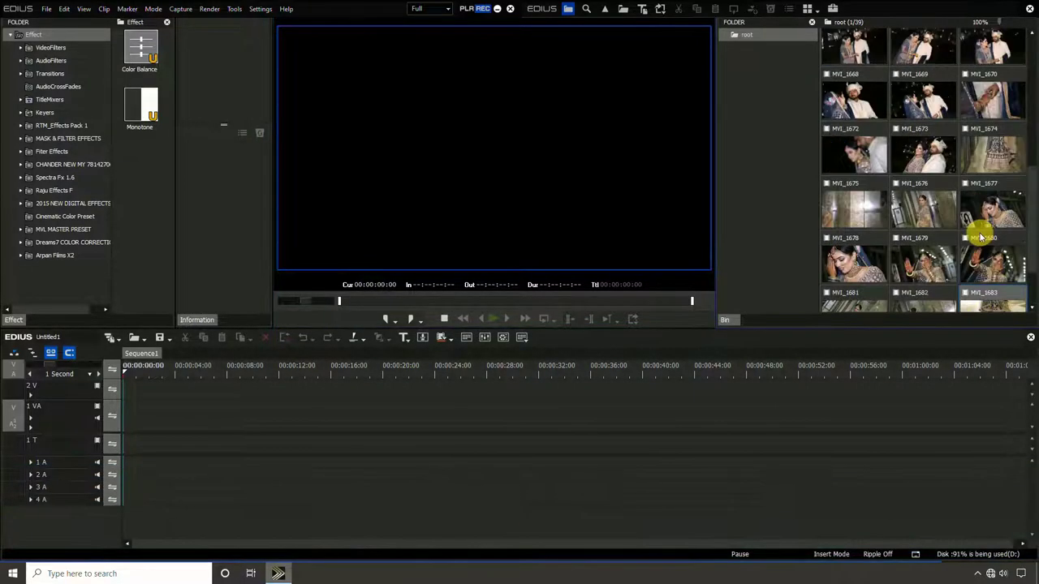
scroll(981, 237, up, 2)
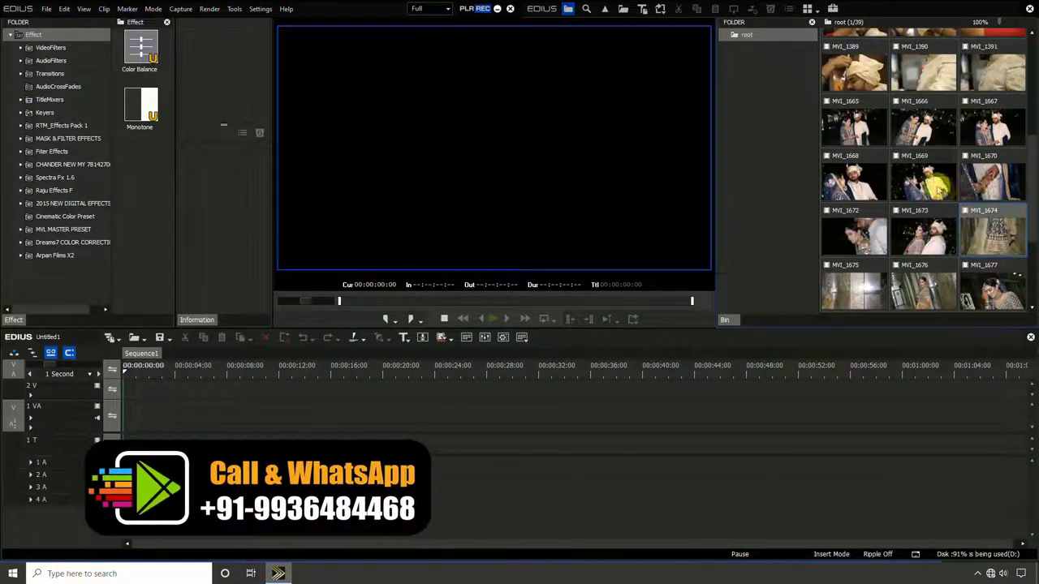
drag(929, 127, 114, 428)
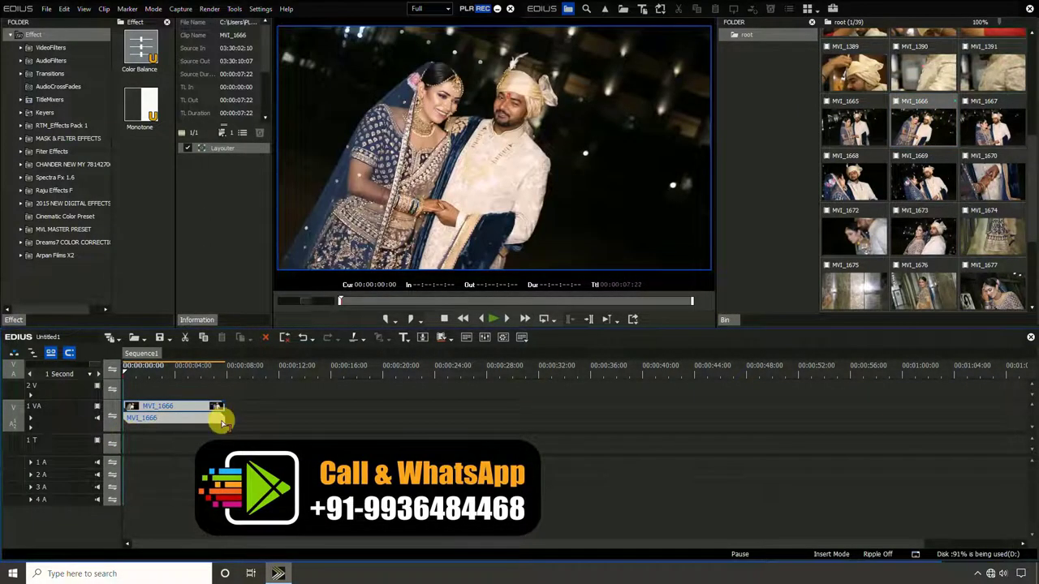
click(98, 421)
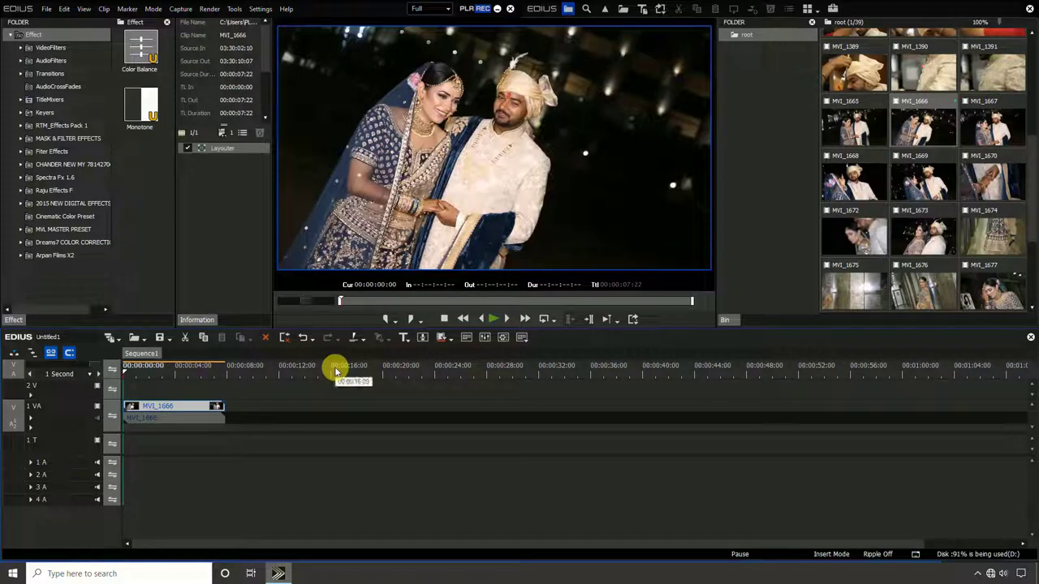
Step: Mark the sequence's in point at 00:00:00:00 and its out point at 00:00:25:00
key(i)
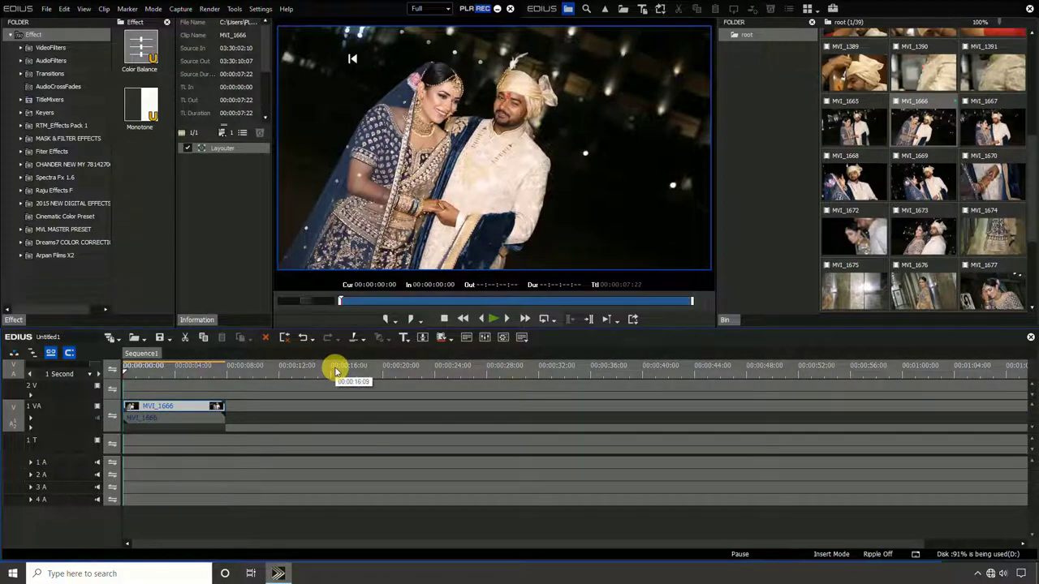
drag(497, 370, 445, 375)
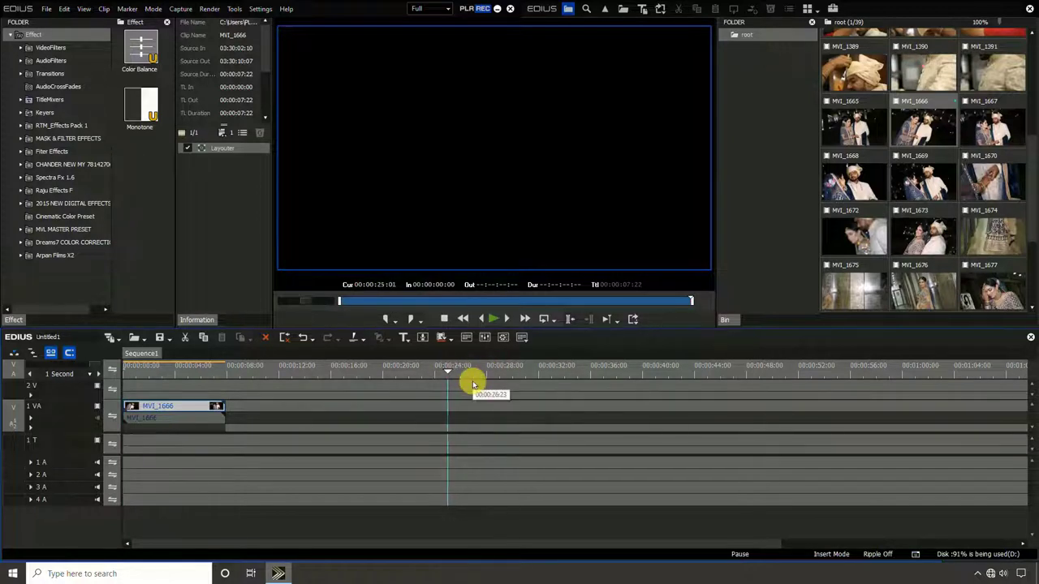
key(o)
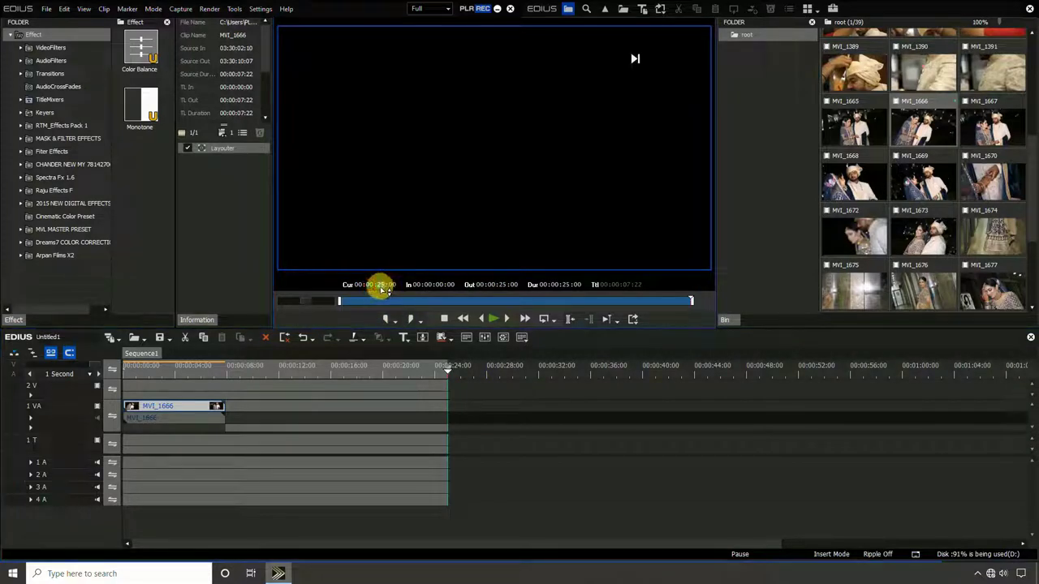
click(468, 400)
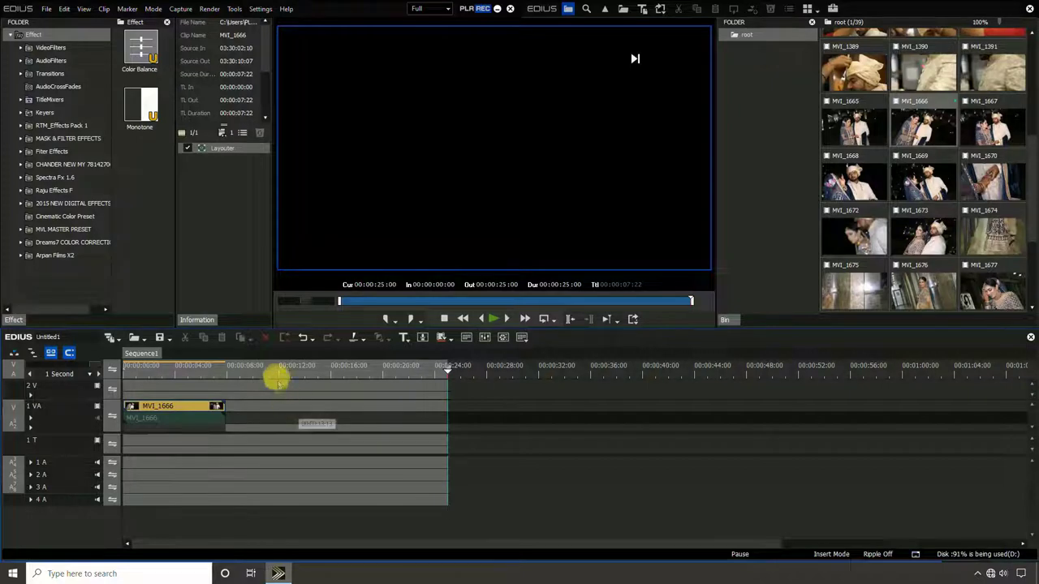
Step: Preview clip MVI_1666, cut off its beginning at about 00:00:01:03, and align the remainder with the timeline start
drag(191, 365, 134, 369)
key(space)
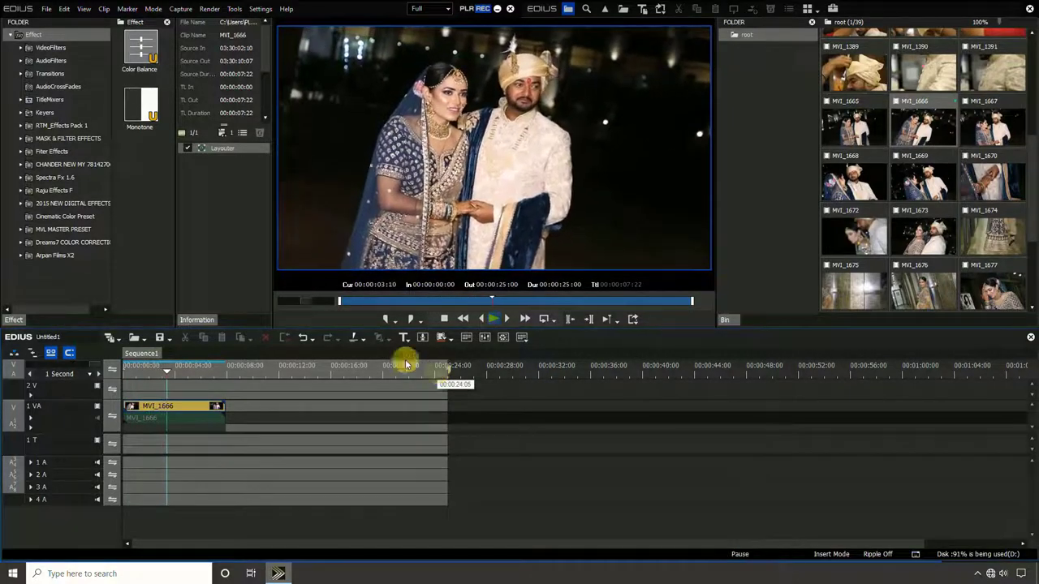
drag(166, 366, 109, 369)
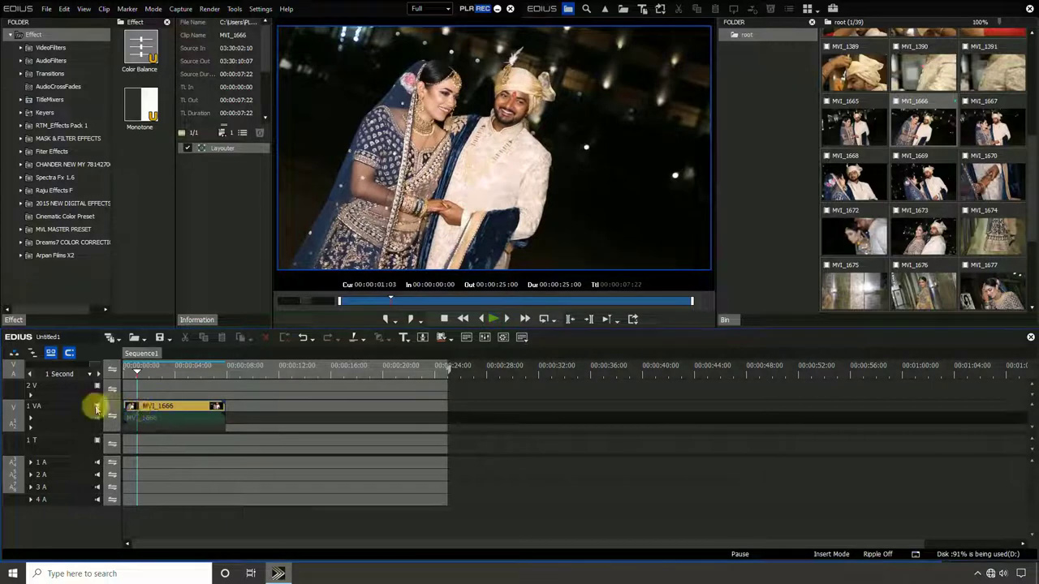
key(n)
click(164, 408)
drag(165, 408, 150, 407)
Step: Slow the trimmed MVI_1666 clip to a 40% speed rate, letting its timeline duration change
drag(144, 366, 206, 366)
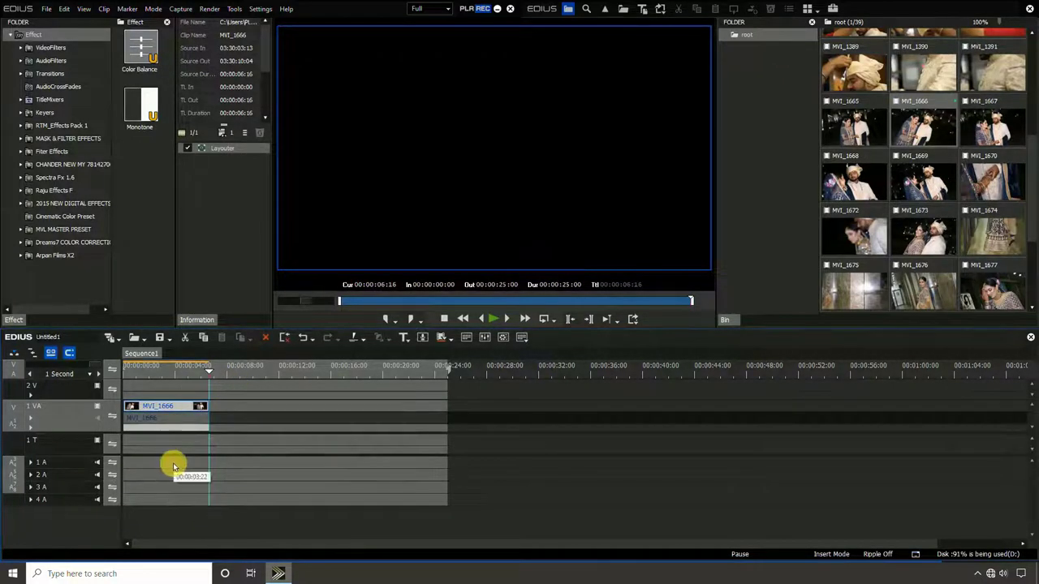
key(alt+e)
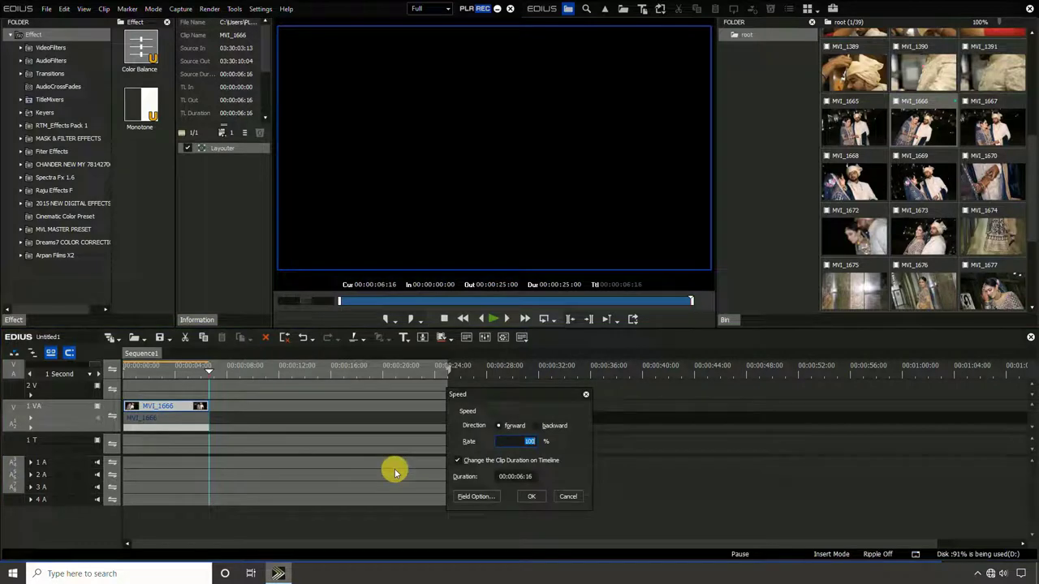
text(40)
key(Return)
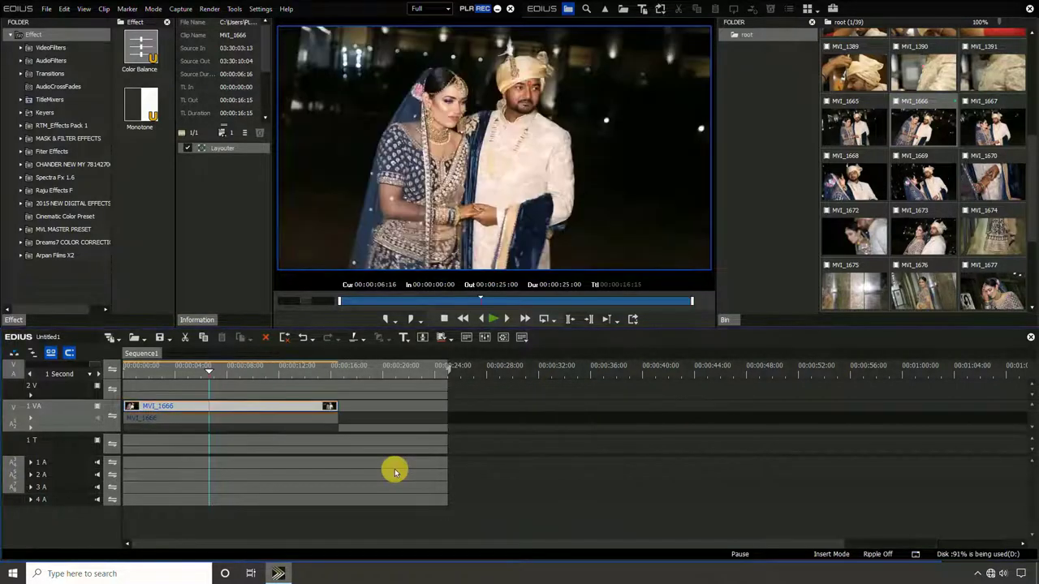
Step: Paste a copy of the slowed MVI_1666 clip directly after the original and scrub through the result
click(344, 370)
key(ctrl+v)
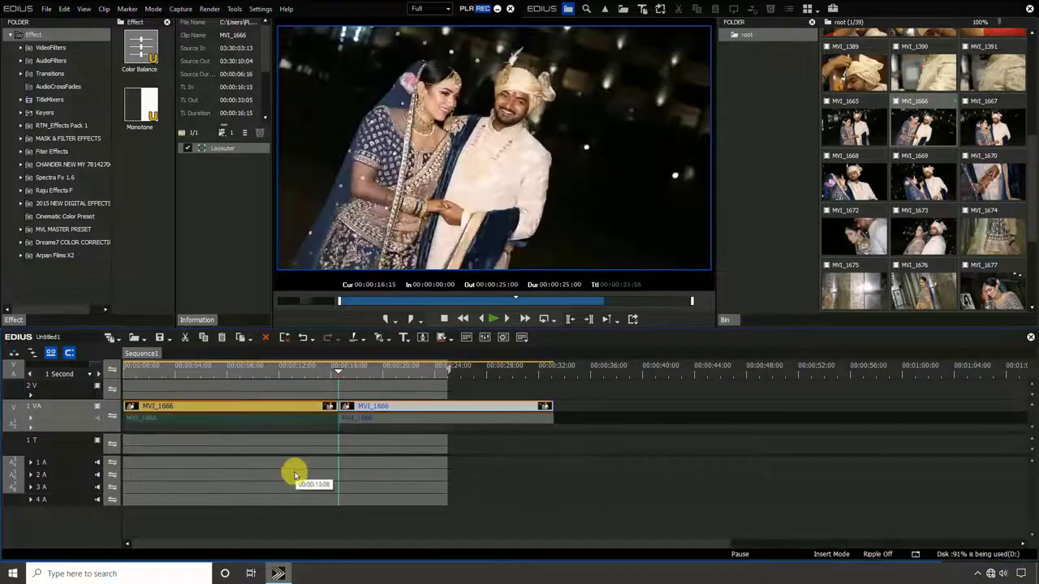
drag(332, 371, 224, 371)
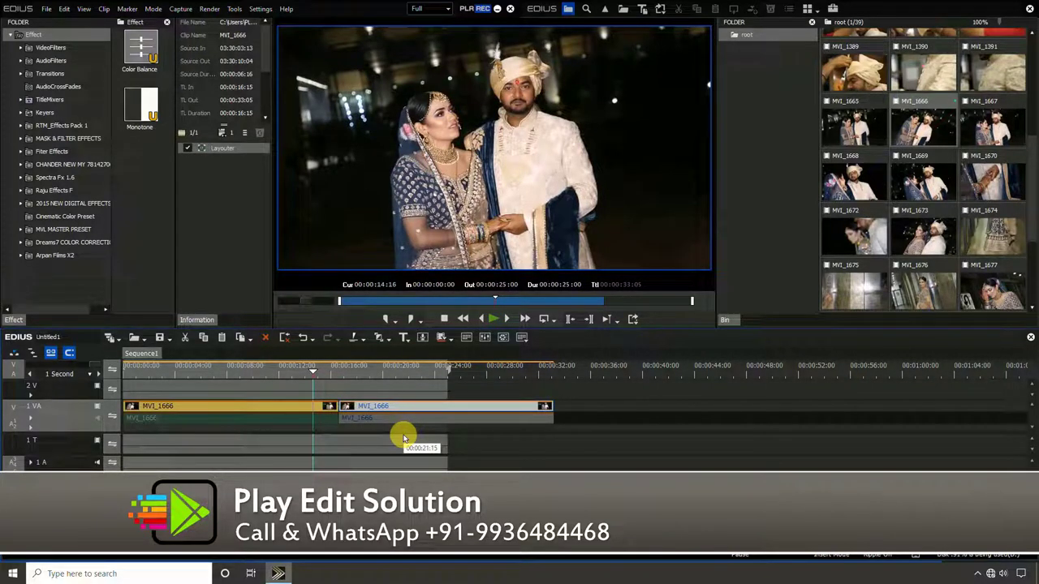
Step: Start a Print to File export between in and out with the H.264/AVC exporter, and browse to the PLAY EDIT FOOTAGE folder
click(312, 16)
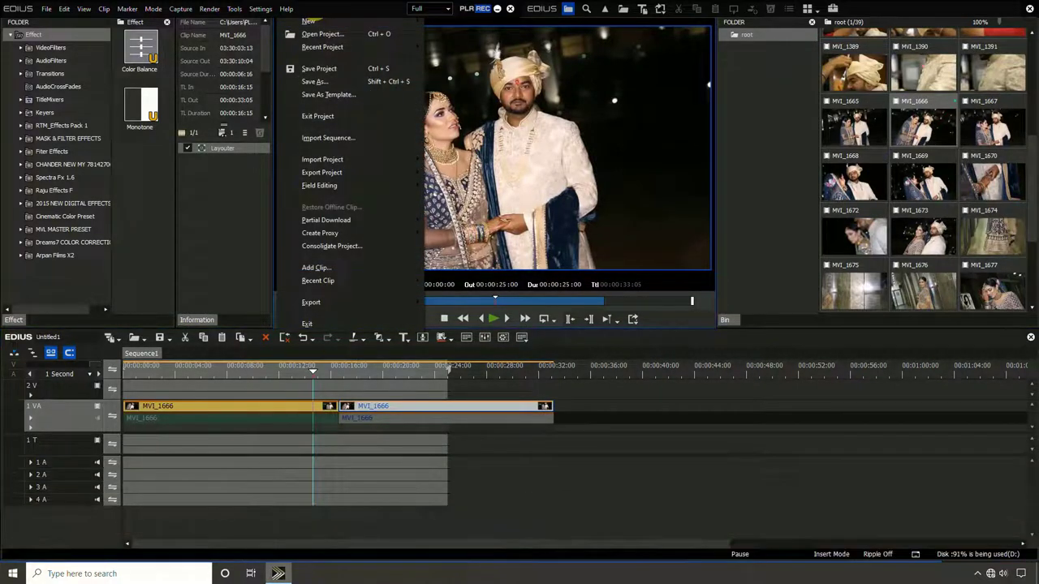
mouse_move(360, 305)
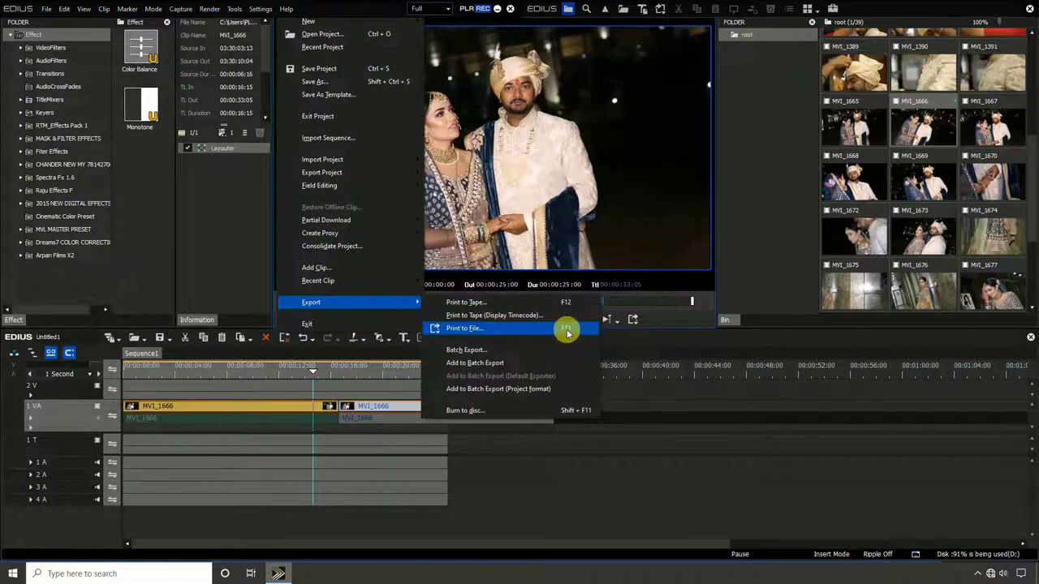
click(535, 328)
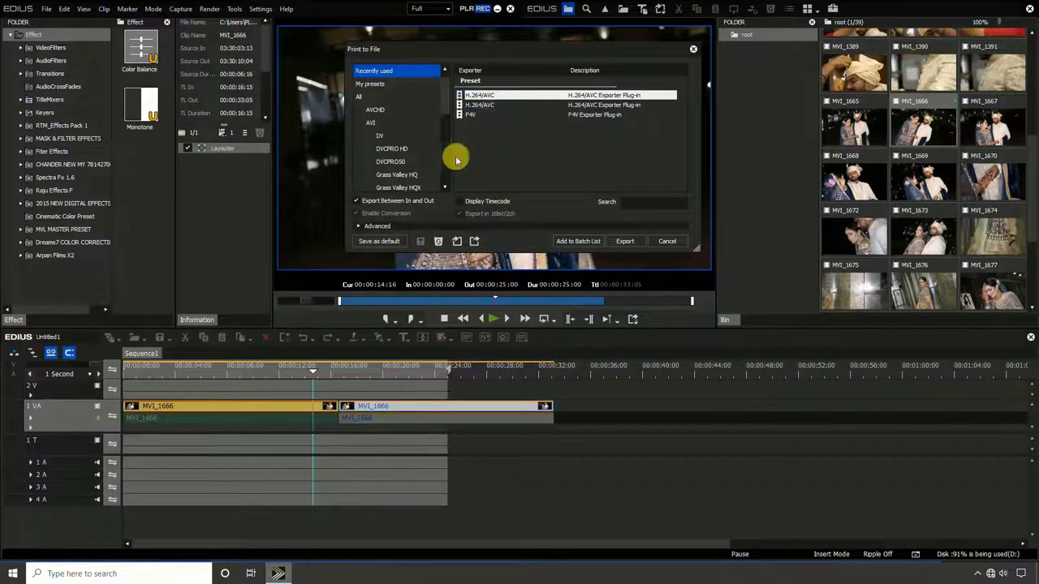
drag(443, 99, 452, 132)
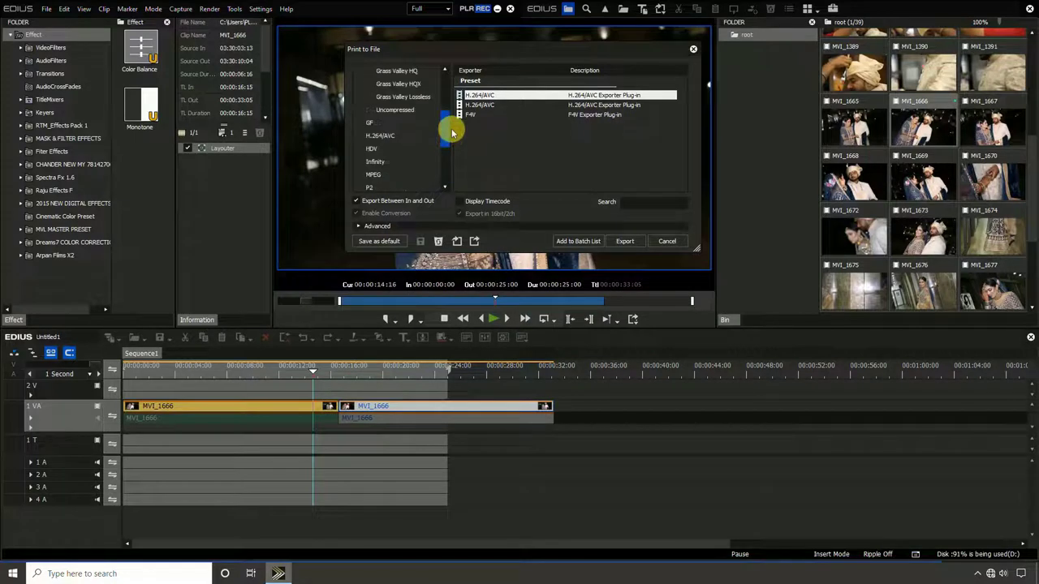
click(385, 138)
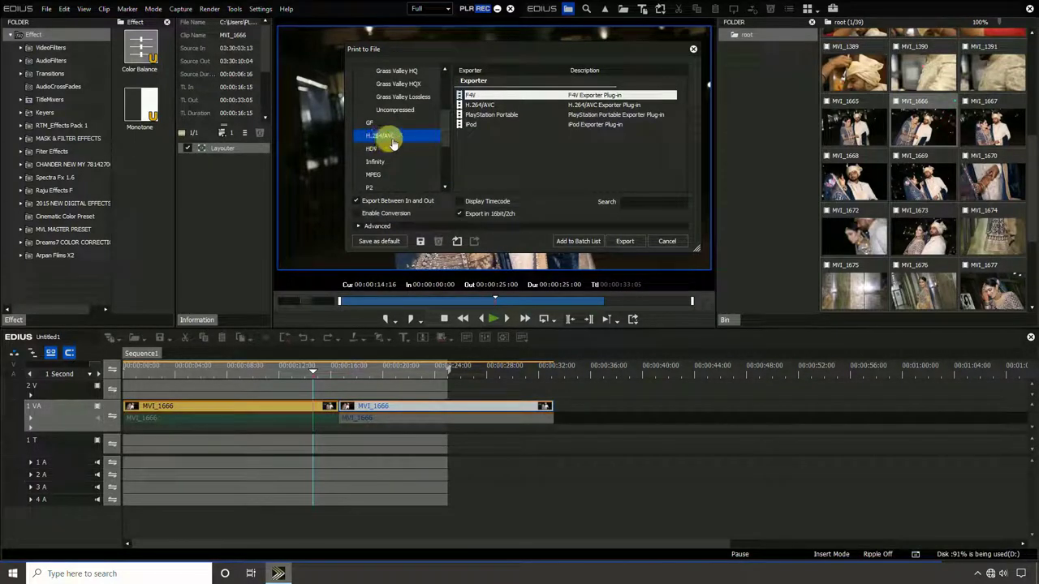
click(487, 105)
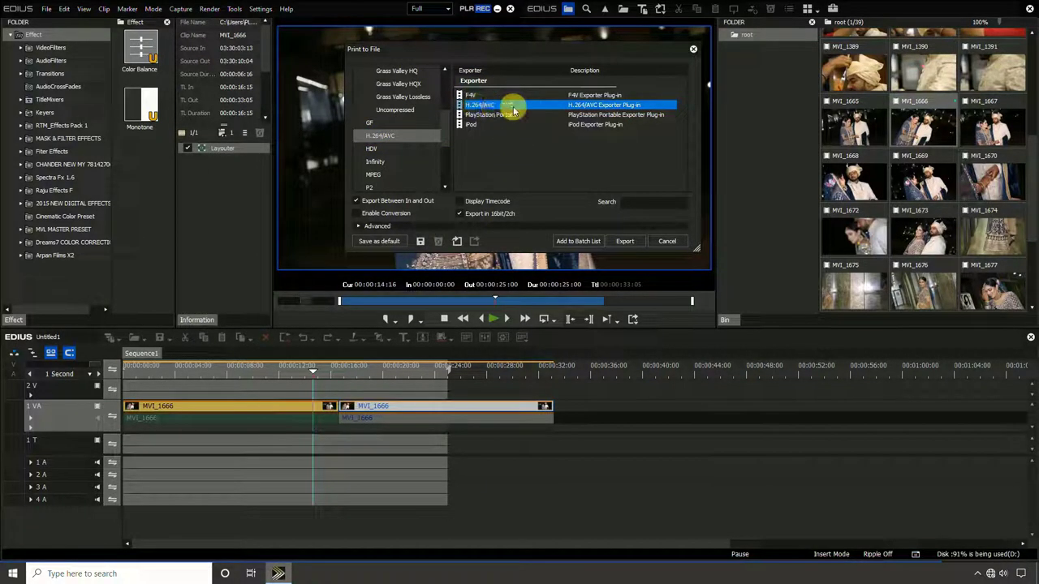
click(626, 242)
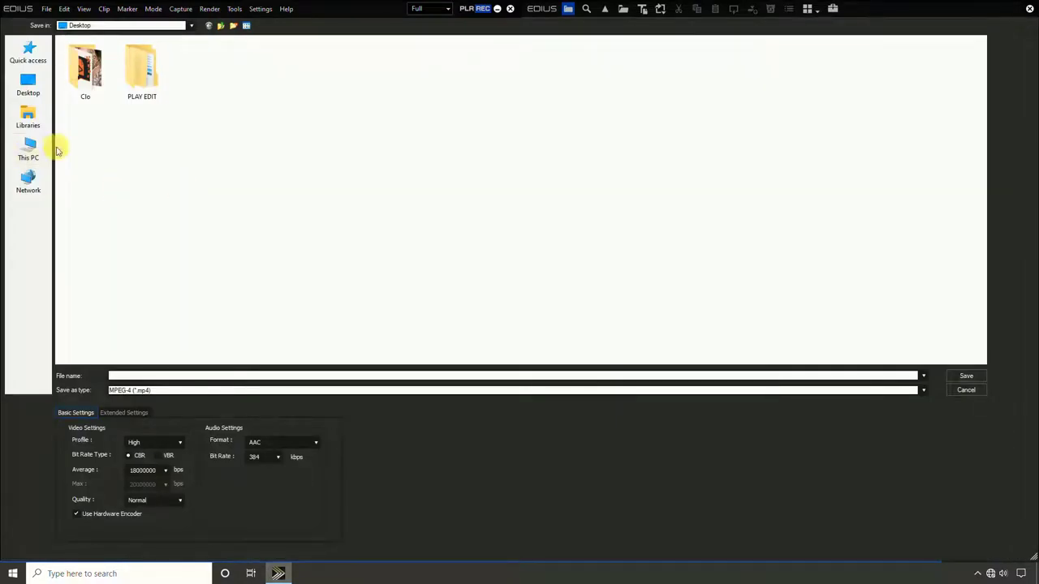
click(32, 150)
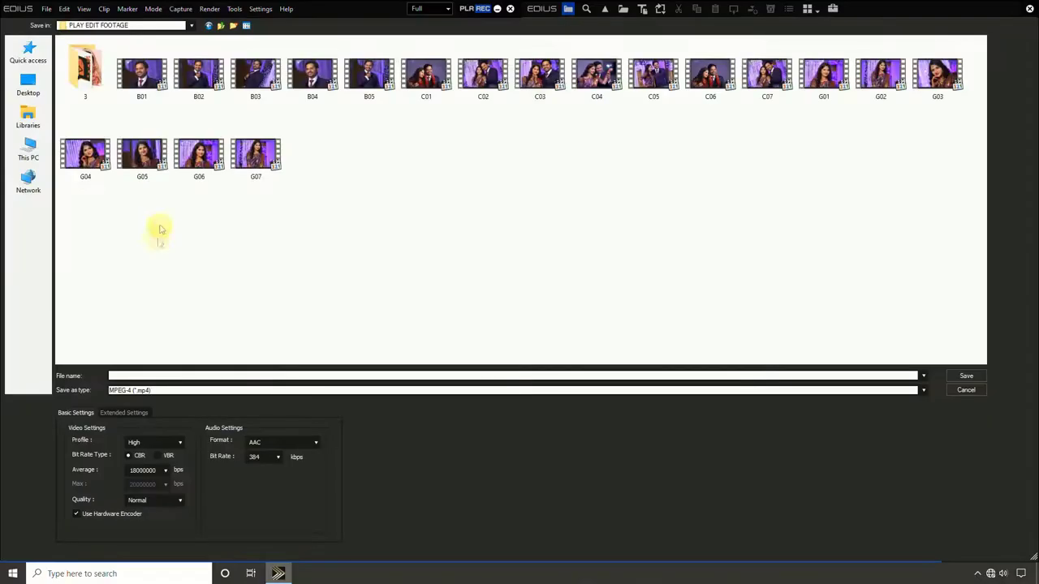
Step: Examine the existing B, C and G clips in the PLAY EDIT FOOTAGE folder to choose which file to replace
click(141, 93)
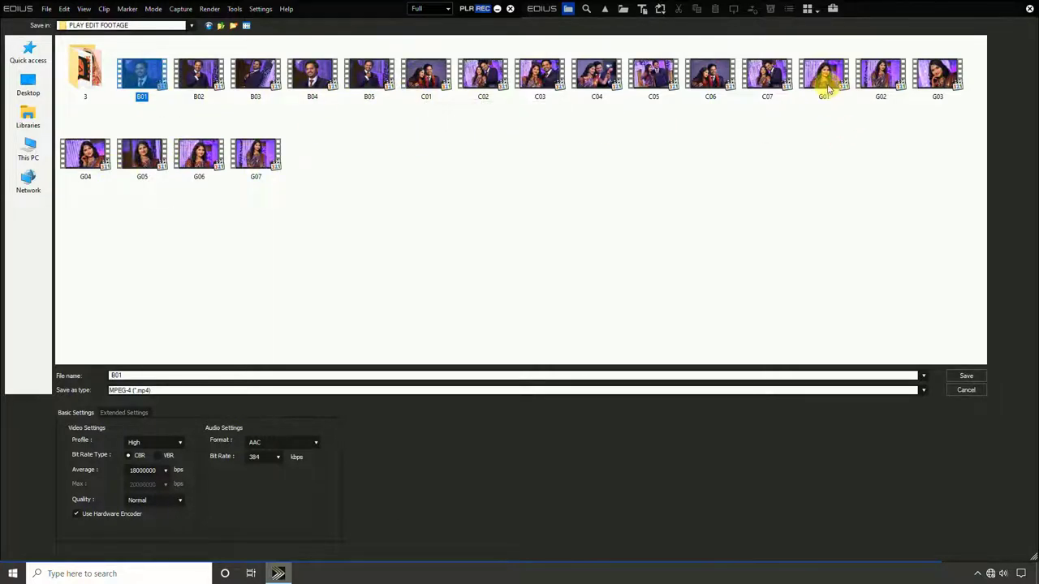
click(823, 88)
click(424, 81)
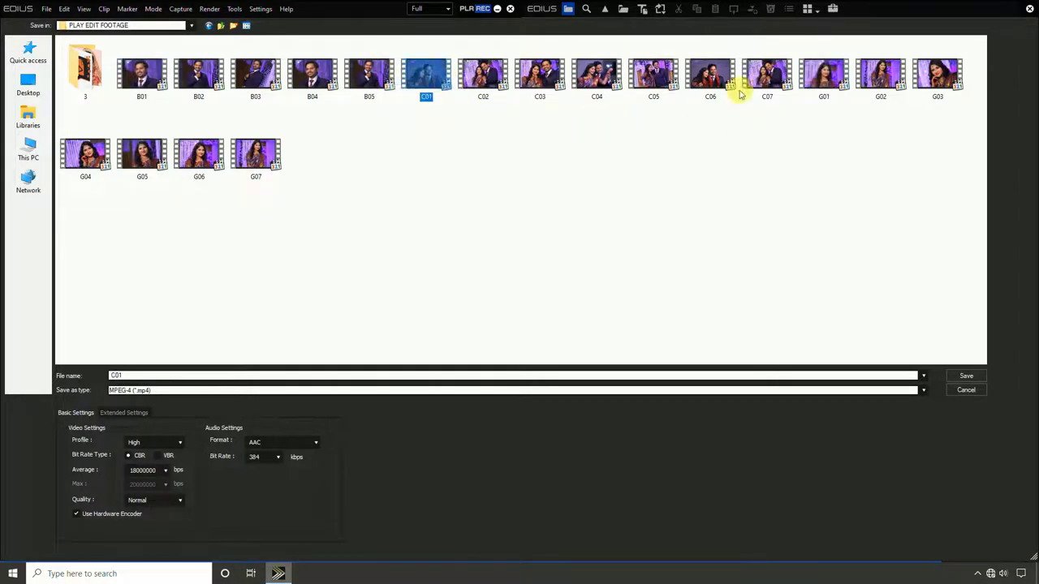
click(755, 82)
click(430, 77)
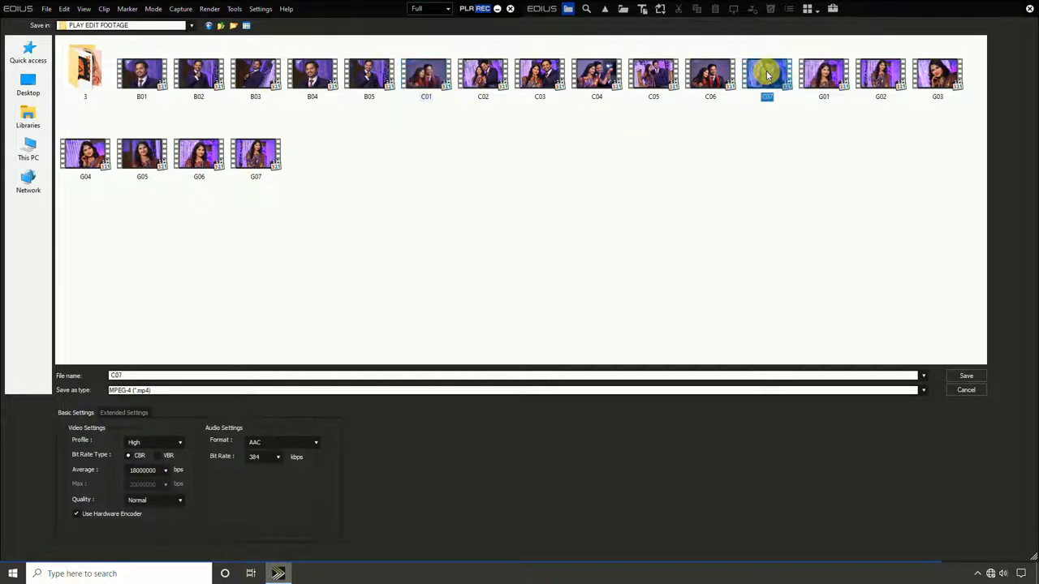
click(765, 77)
click(536, 129)
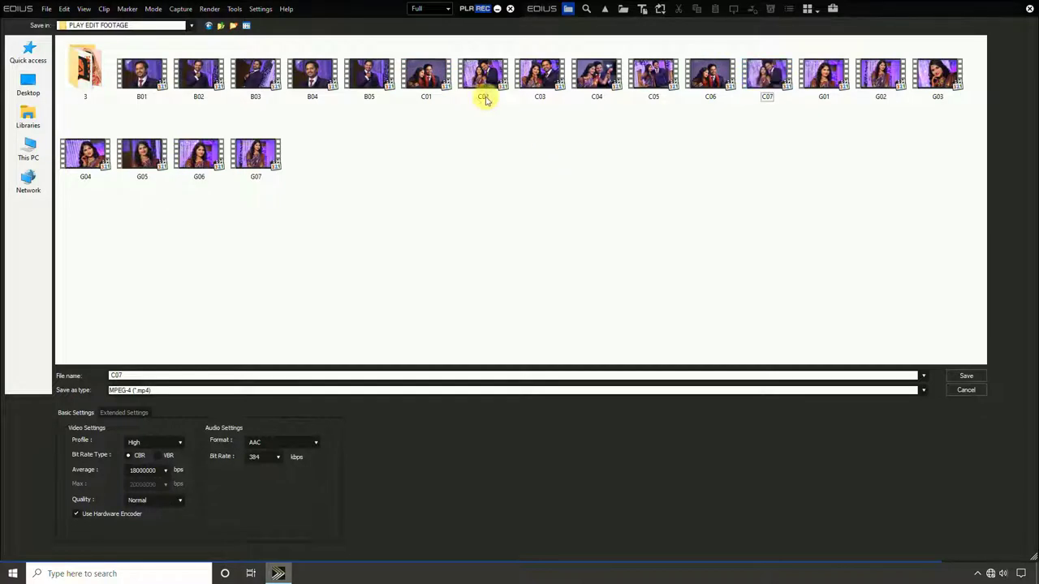
click(425, 73)
click(538, 73)
click(614, 73)
click(653, 75)
click(710, 74)
click(767, 75)
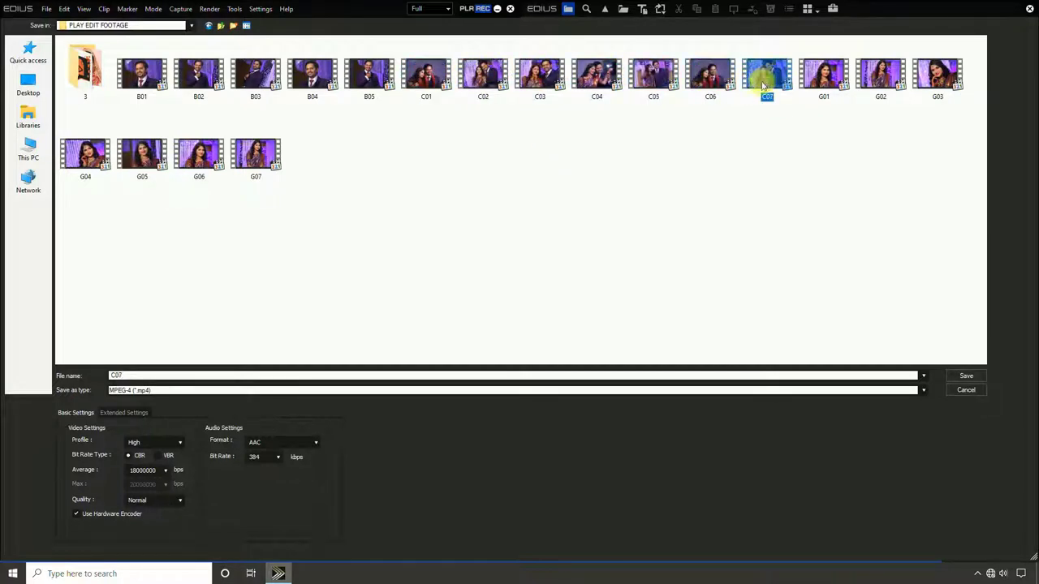
click(826, 91)
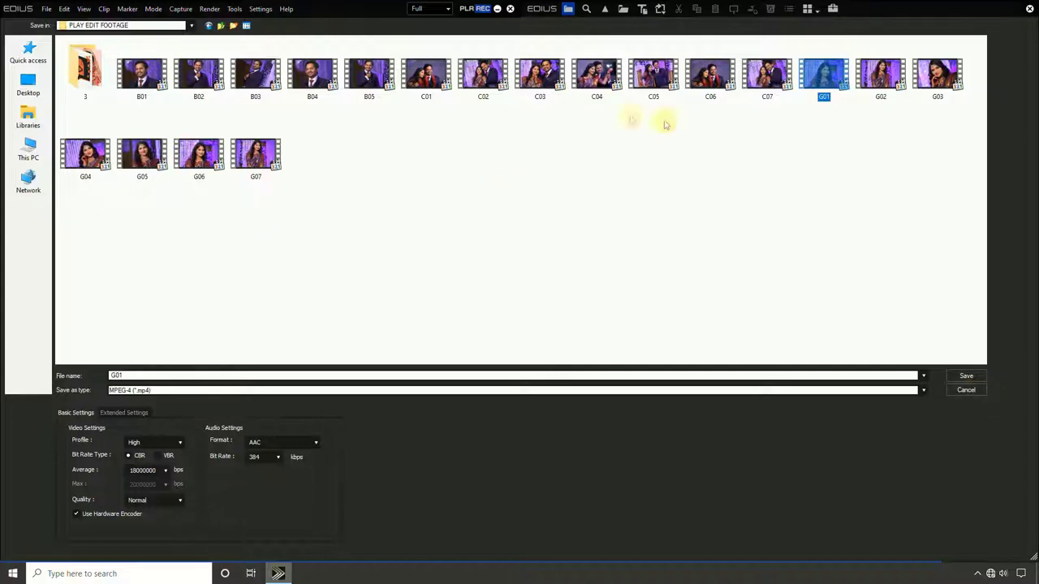
Step: Save the export as B01, overwriting the existing B01 file in PLAY EDIT FOOTAGE
click(154, 81)
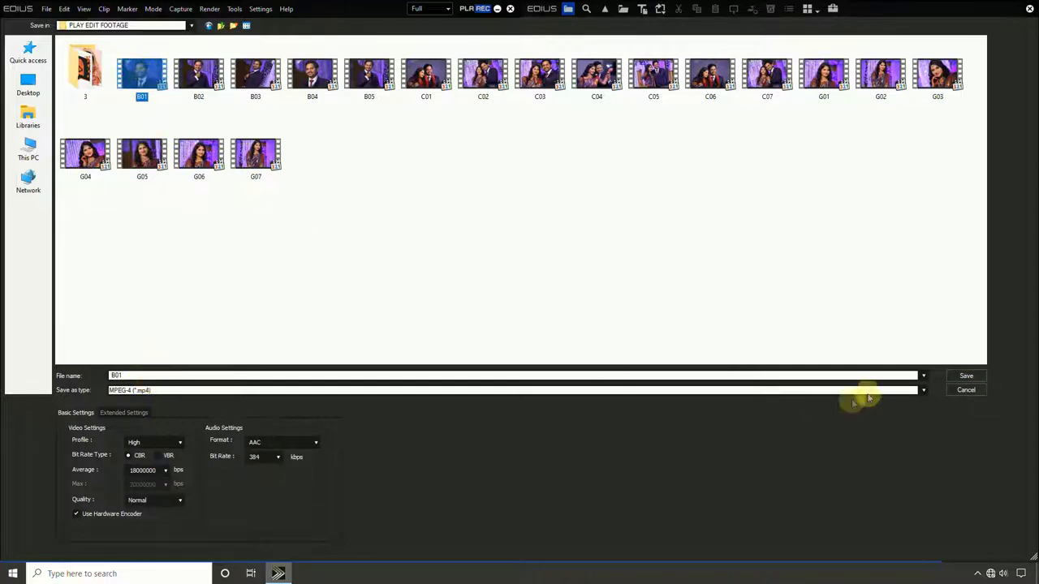
click(964, 378)
click(497, 297)
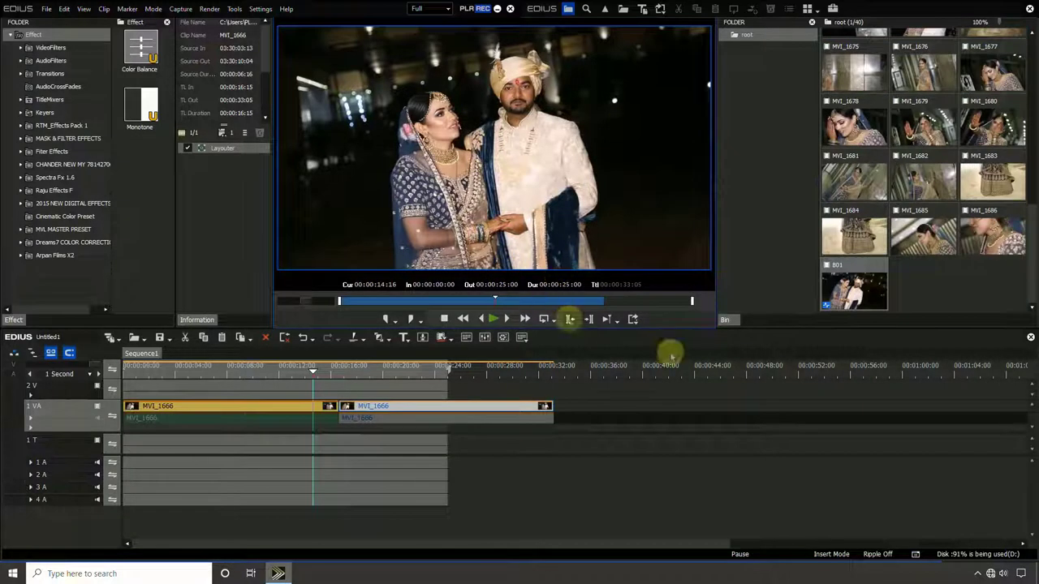
Step: Delete both MVI_1666 clips from the timeline
click(982, 281)
scroll(890, 298, up, 2)
click(170, 499)
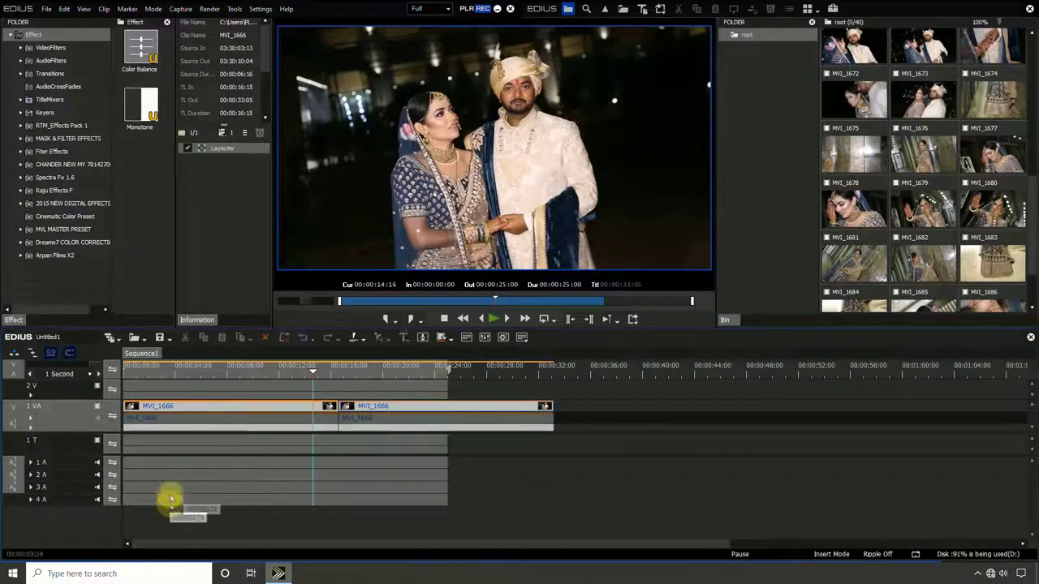
key(Delete)
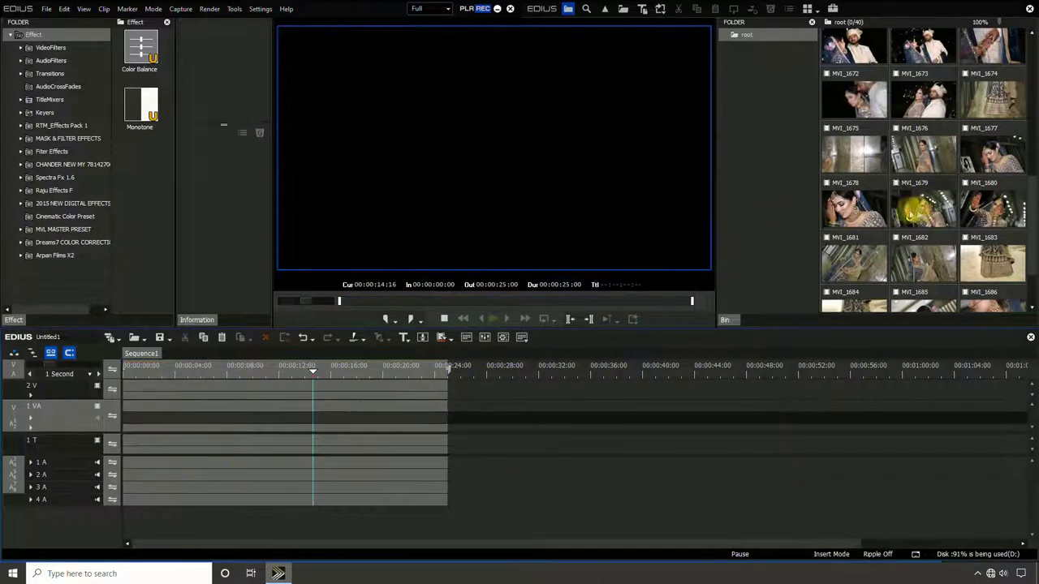
Step: Place clip MVI_1679 at the start of the 1 VA track and trim its beginning up to 00:00:03:02
drag(881, 212, 83, 415)
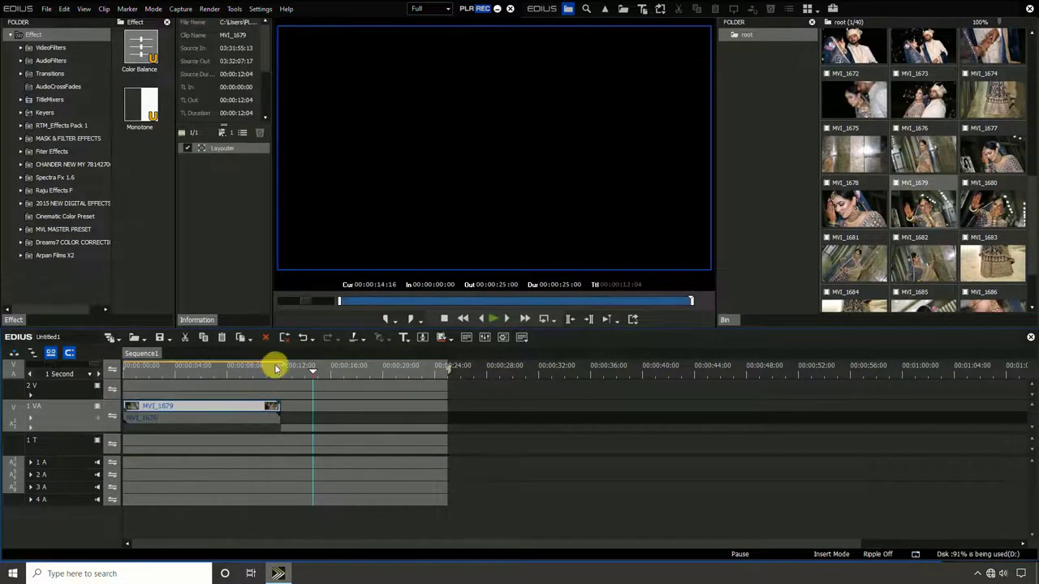
click(140, 369)
drag(140, 369, 202, 408)
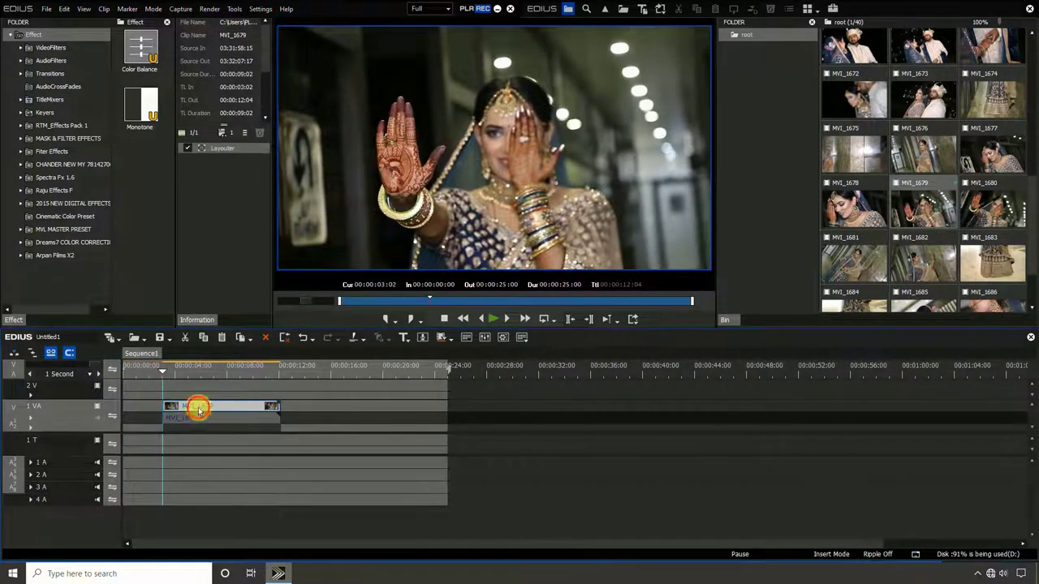
Step: Set the trimmed MVI_1679 clip's speed rate to 40%
key(alt+e)
text(40)
key(Return)
Step: Paste a copy of the slowed MVI_1679 clip directly after the original and play back the result
drag(199, 369, 399, 376)
key(m)
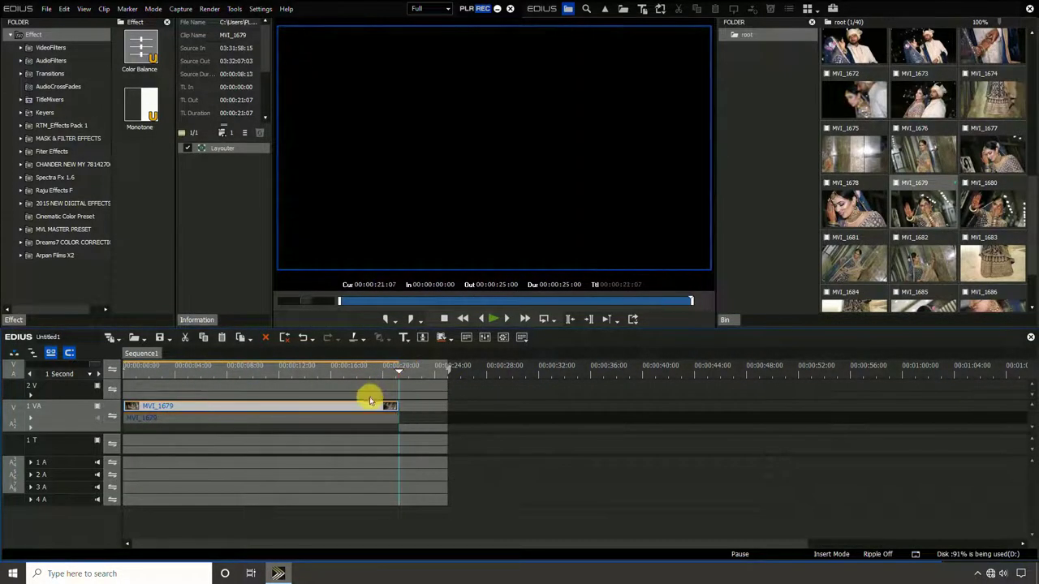
key(ctrl+c)
key(ctrl+v)
key(Home)
key(space)
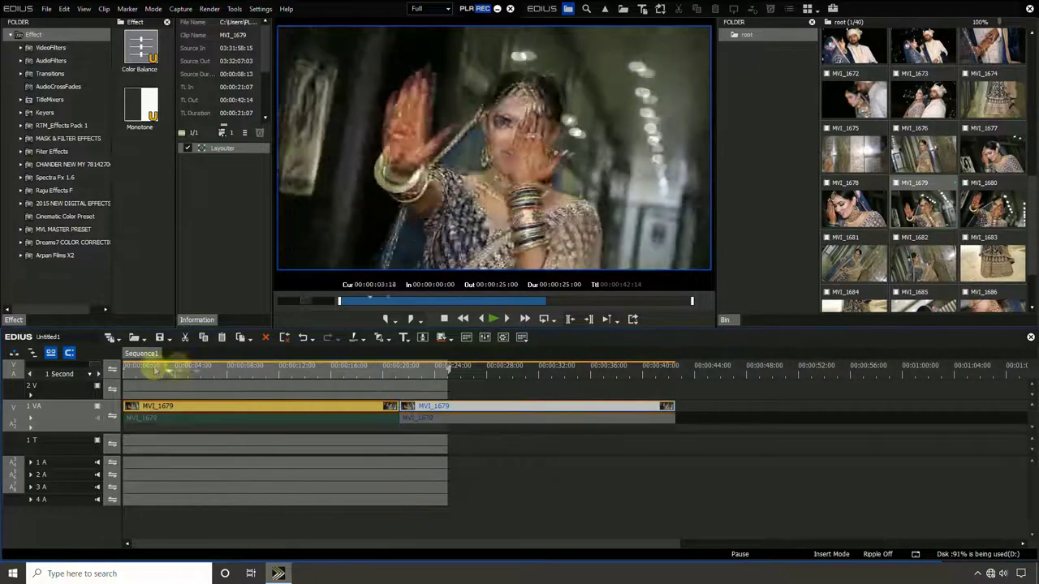
drag(218, 378, 251, 373)
key(space)
key(space)
Step: Export the marked In-to-Out range as an MPEG-4 file over the existing G01 clip in the PLAY EDIT FOOTAGE folder
key(F11)
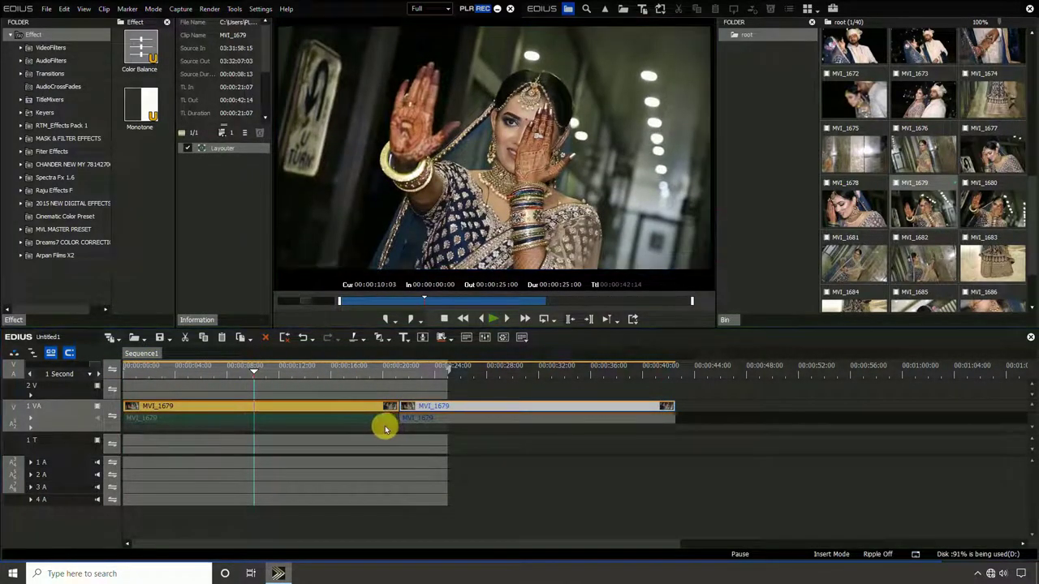
click(625, 242)
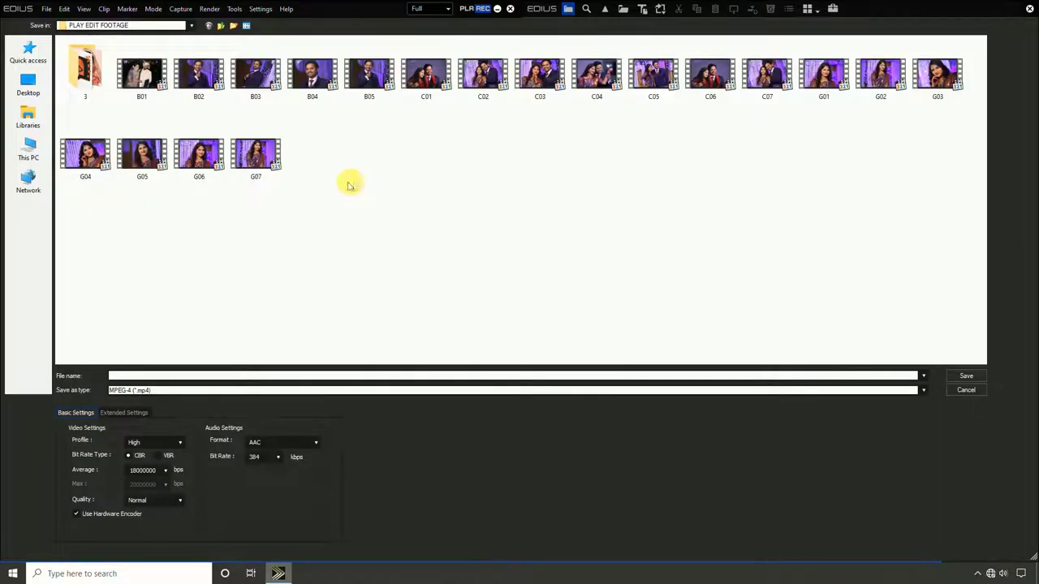
click(819, 88)
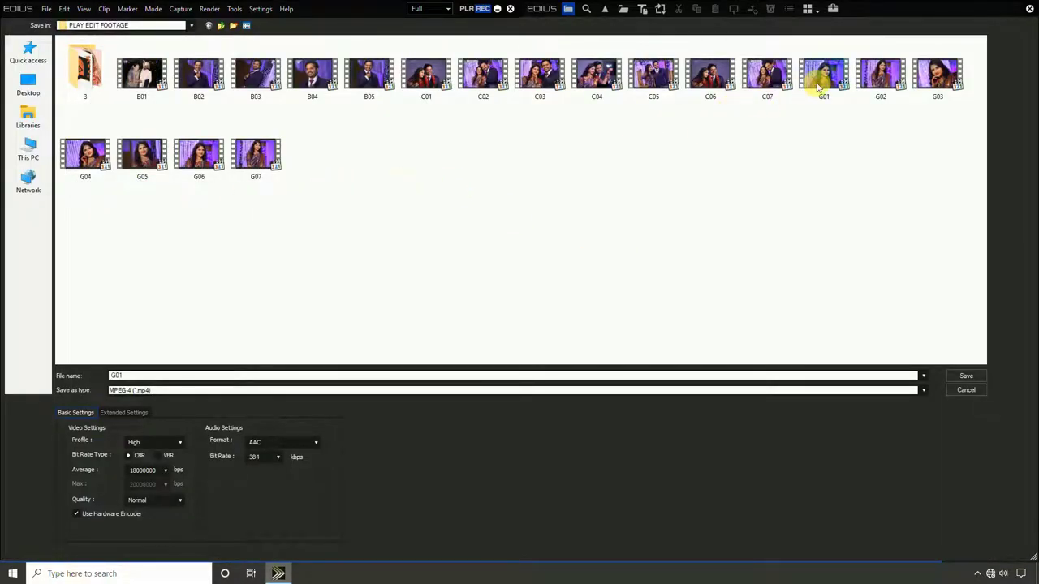
click(966, 375)
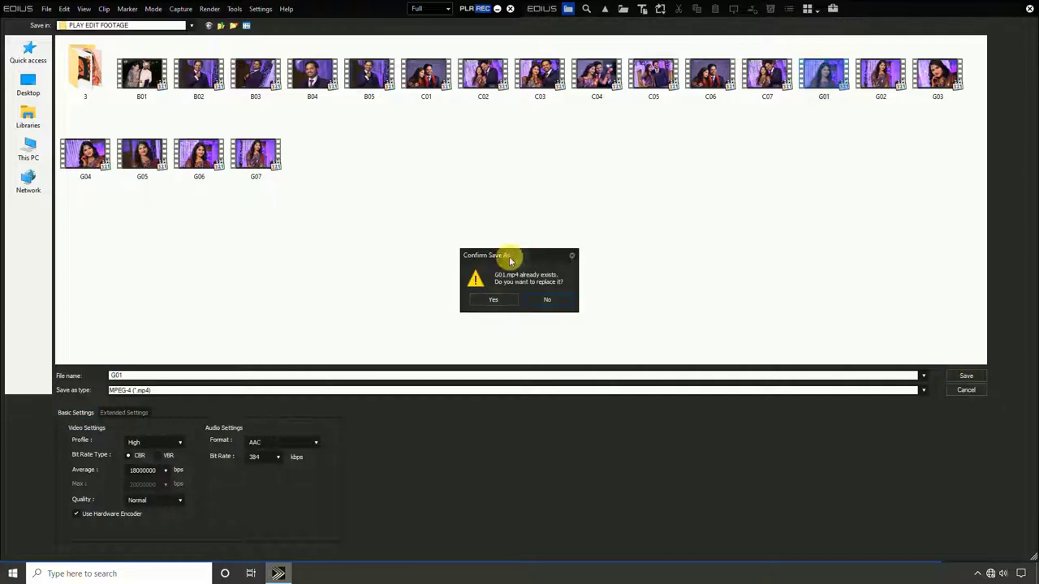
click(493, 301)
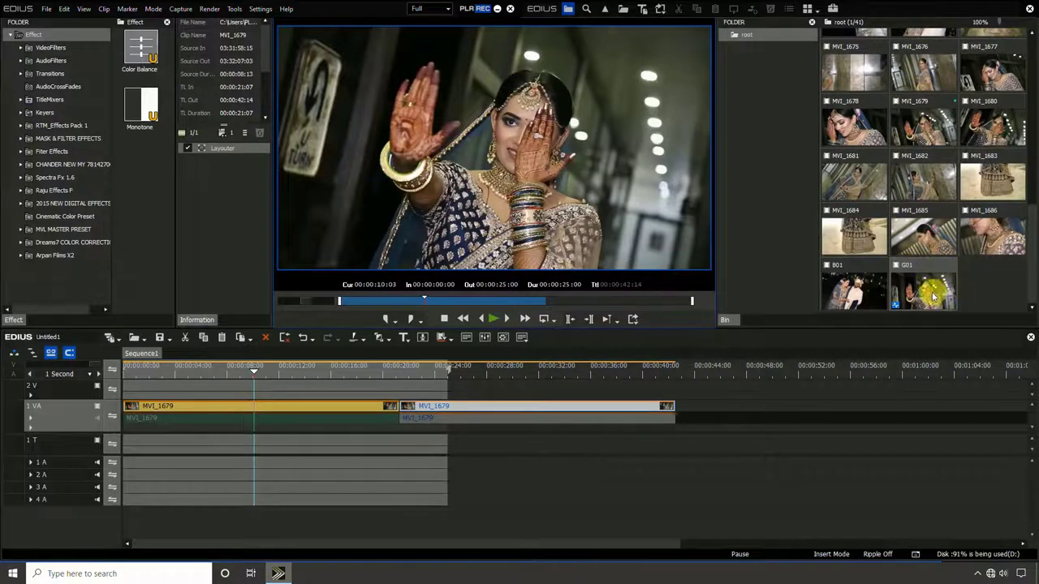
Step: Check the playhead timecode at the sequence's Out point and at the end of the second MVI_1679 clip
click(509, 472)
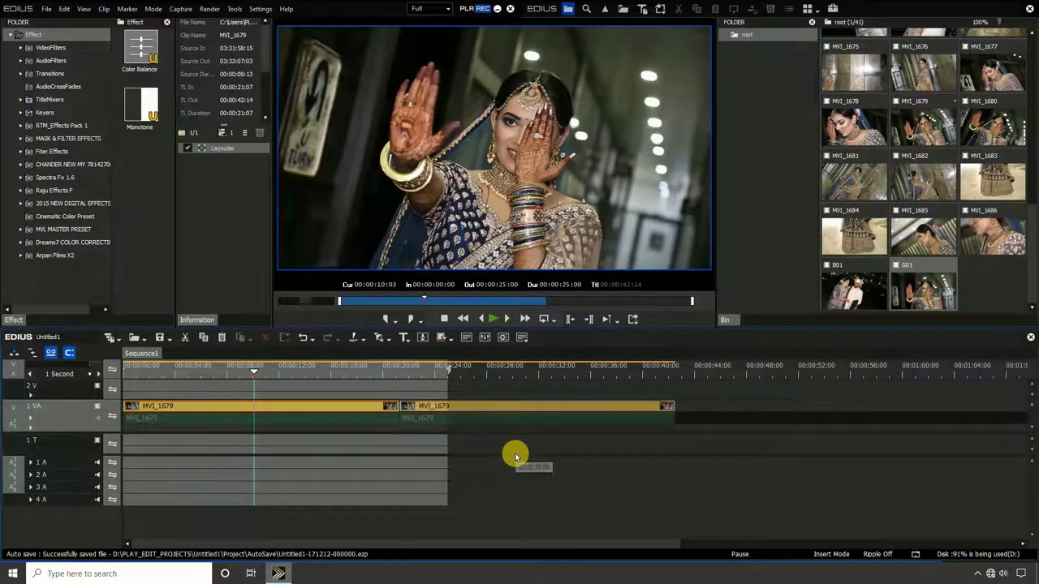
drag(254, 373, 447, 375)
click(479, 419)
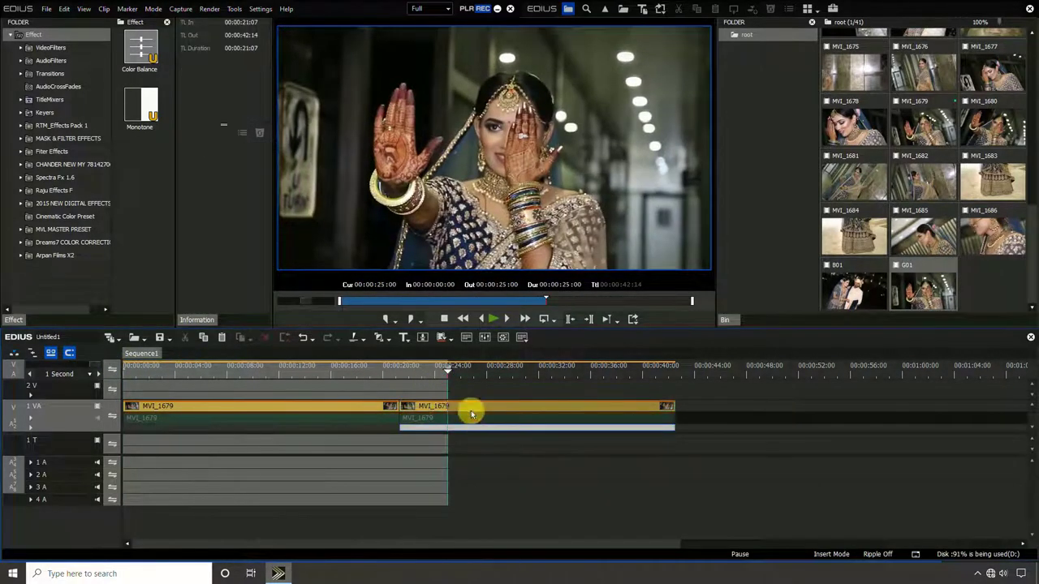
drag(544, 374, 676, 371)
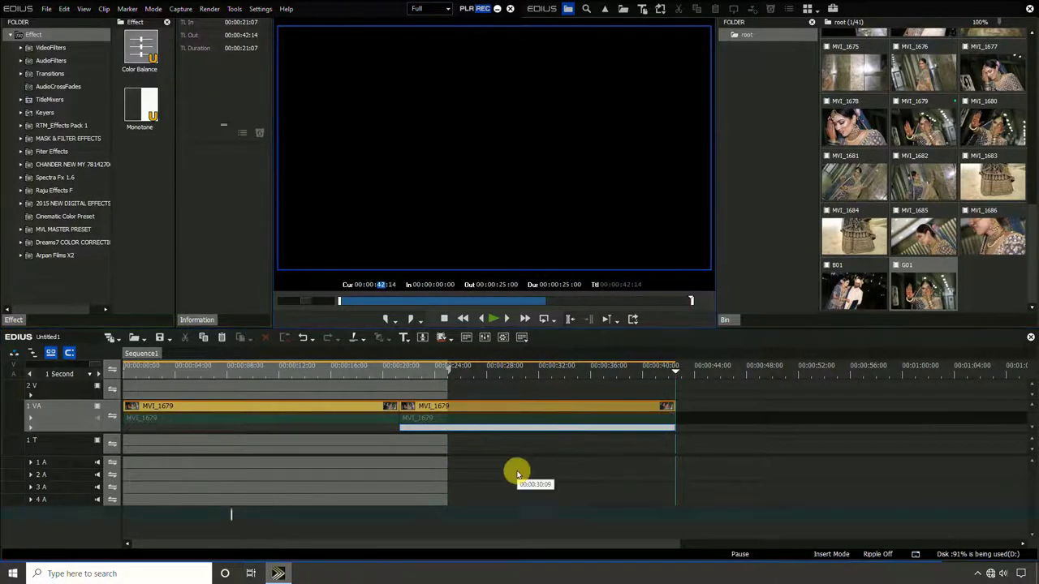
click(385, 285)
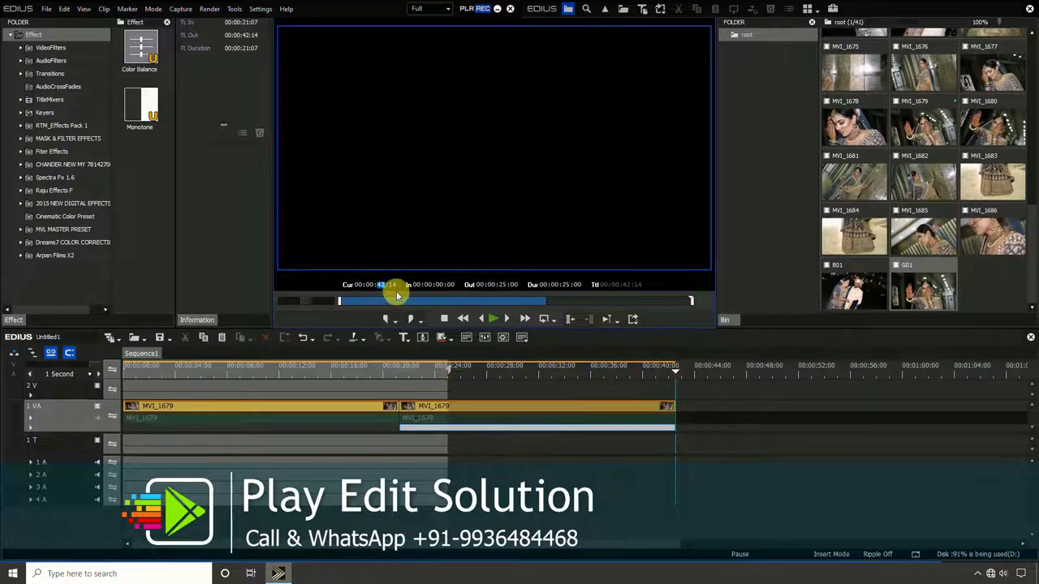
click(572, 482)
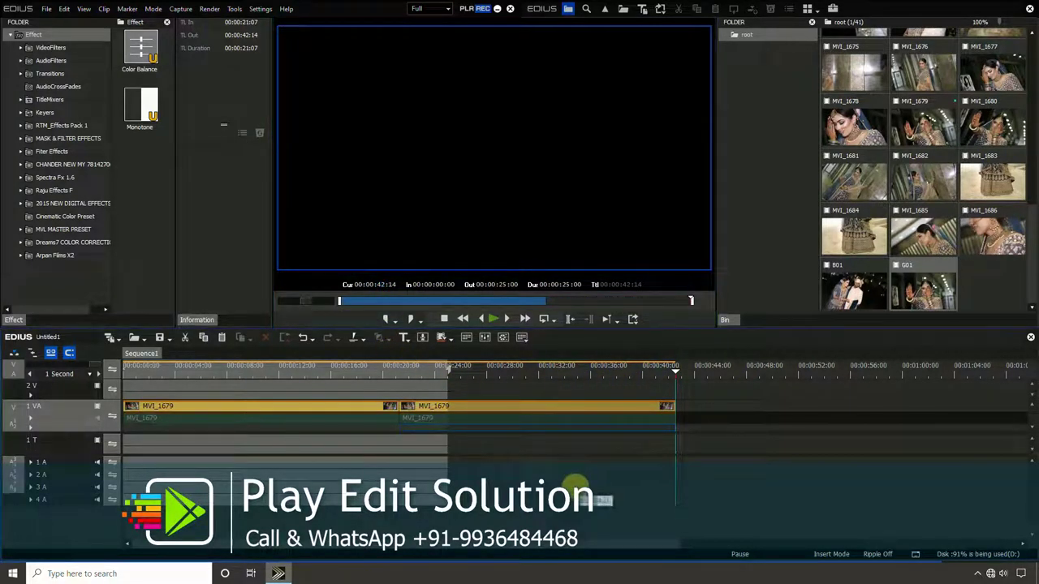
Step: Switch the Export Between In and Out option off and on again in the Print to File settings, and close them without exporting
key(F11)
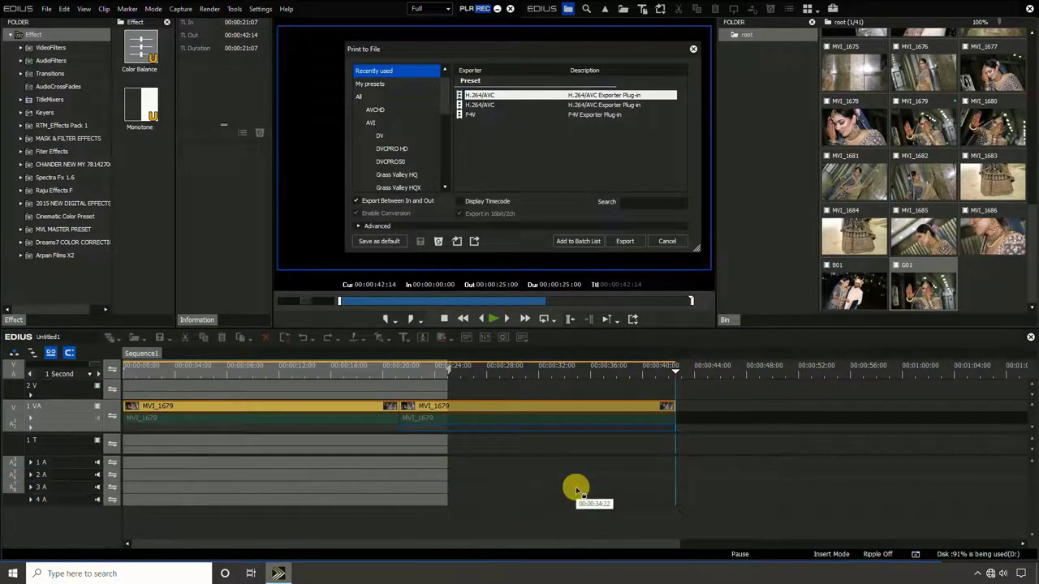
click(374, 205)
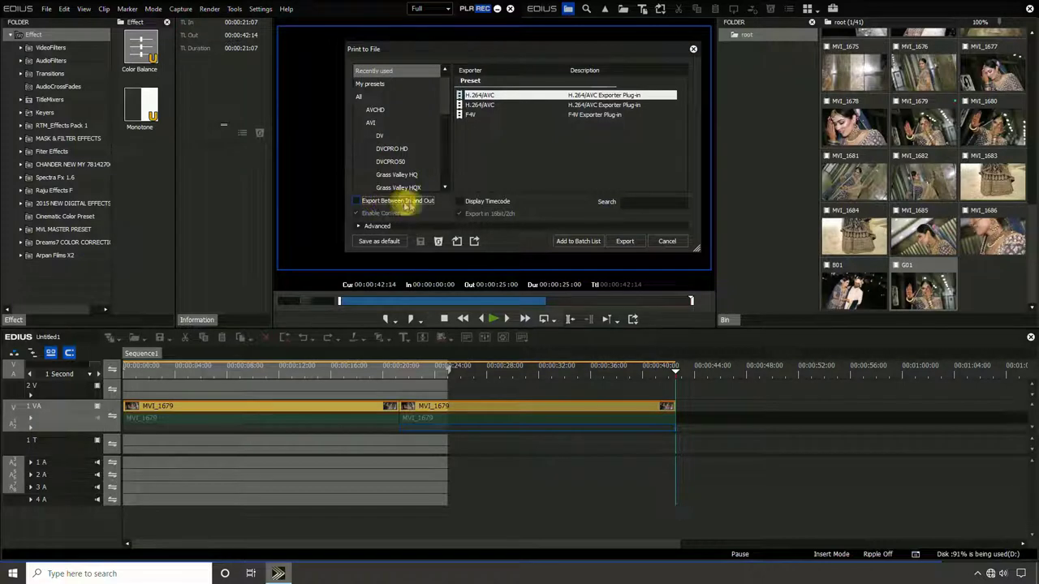
click(356, 203)
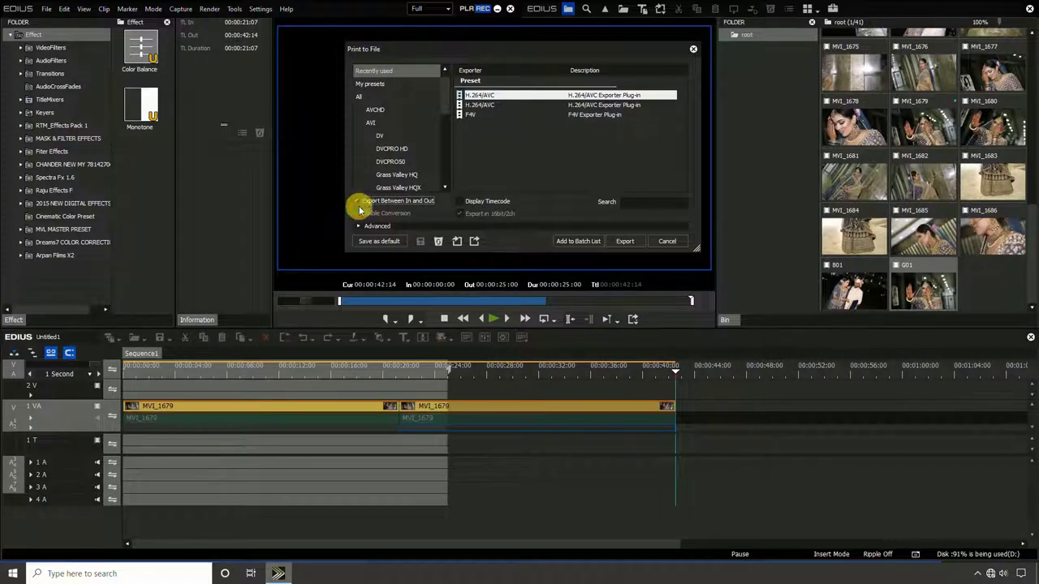
click(674, 241)
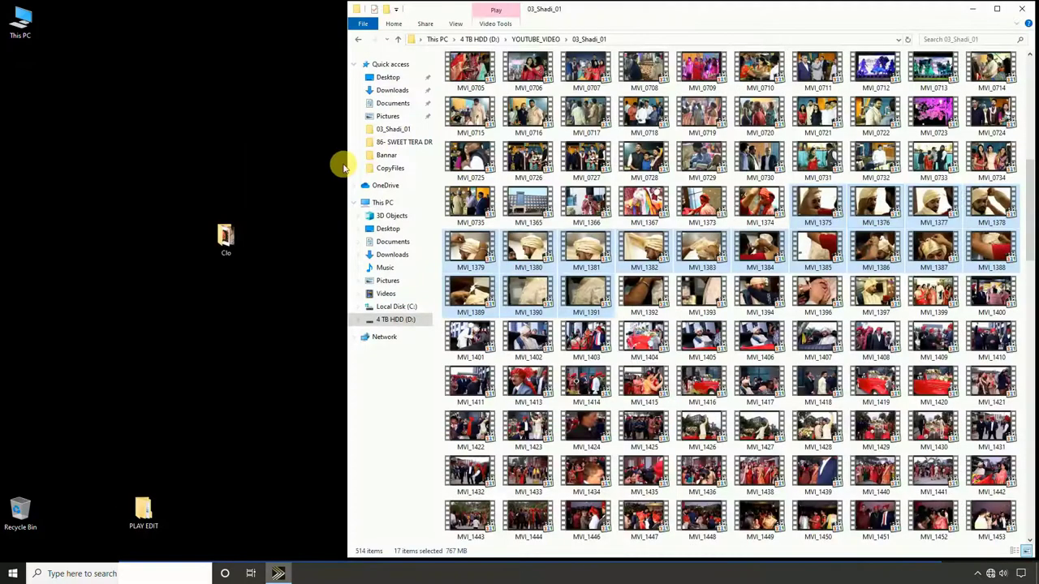
Step: Inspect the exported B01 and G01 clips in File Explorer's PLAY EDIT FOOTAGE folder on drive D:, and minimize the window
click(411, 319)
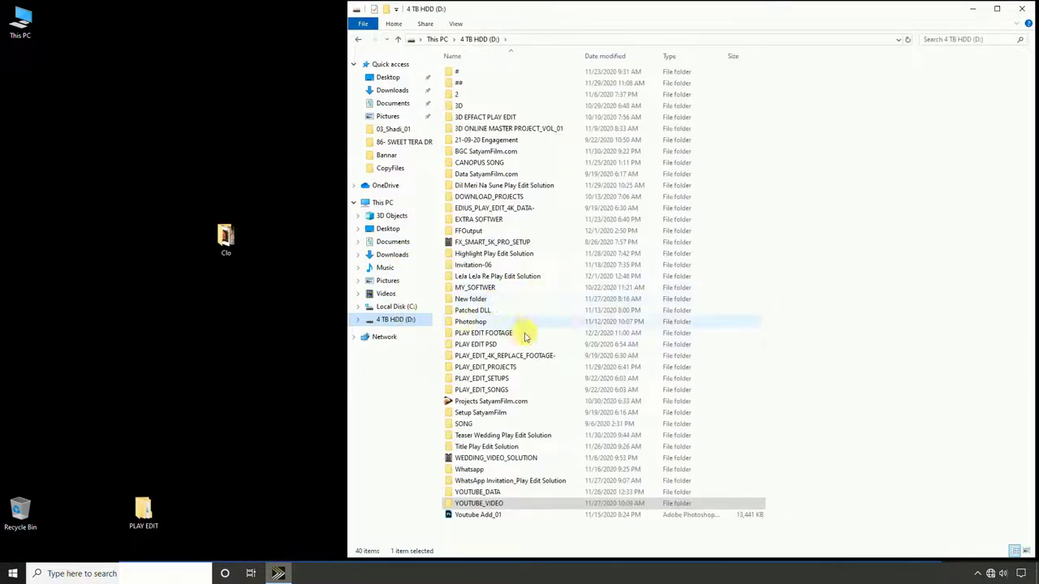
click(480, 336)
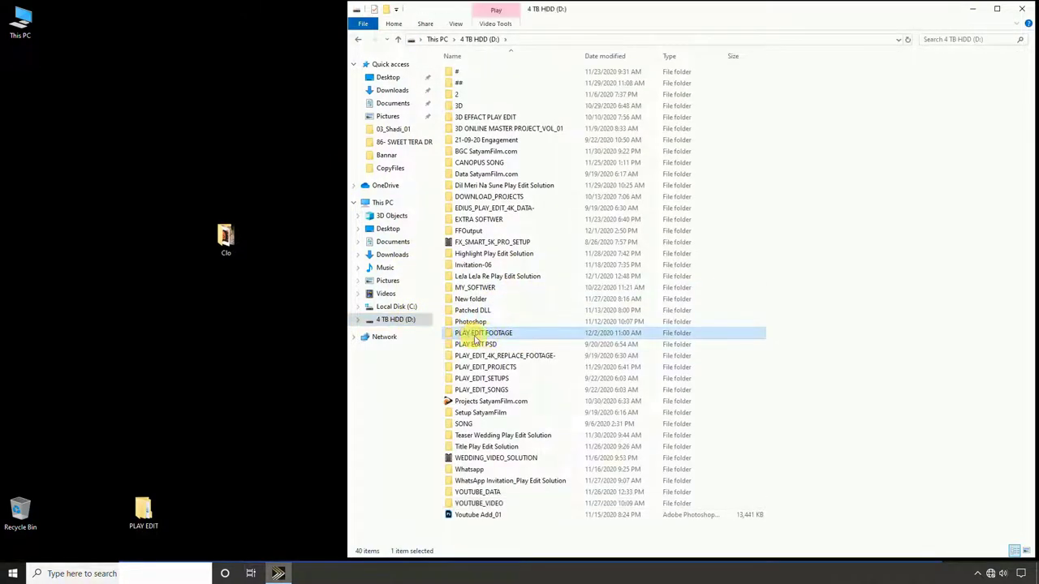
double_click(508, 335)
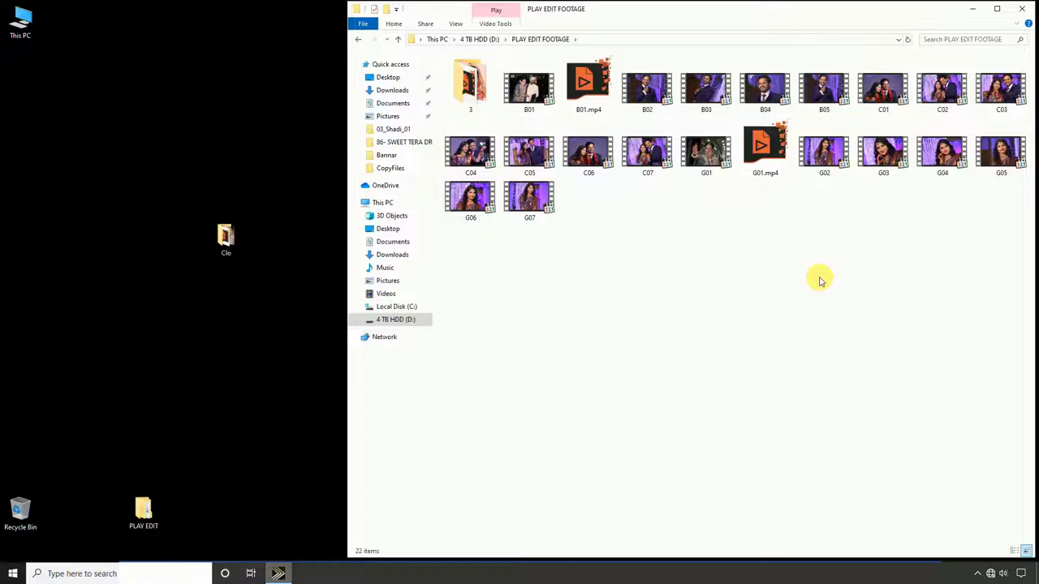
click(972, 11)
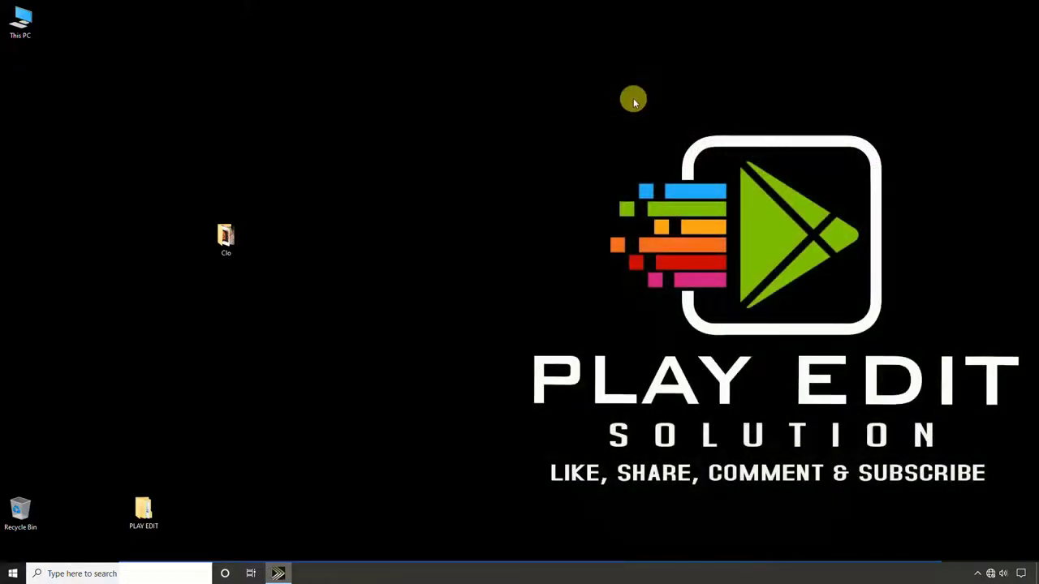